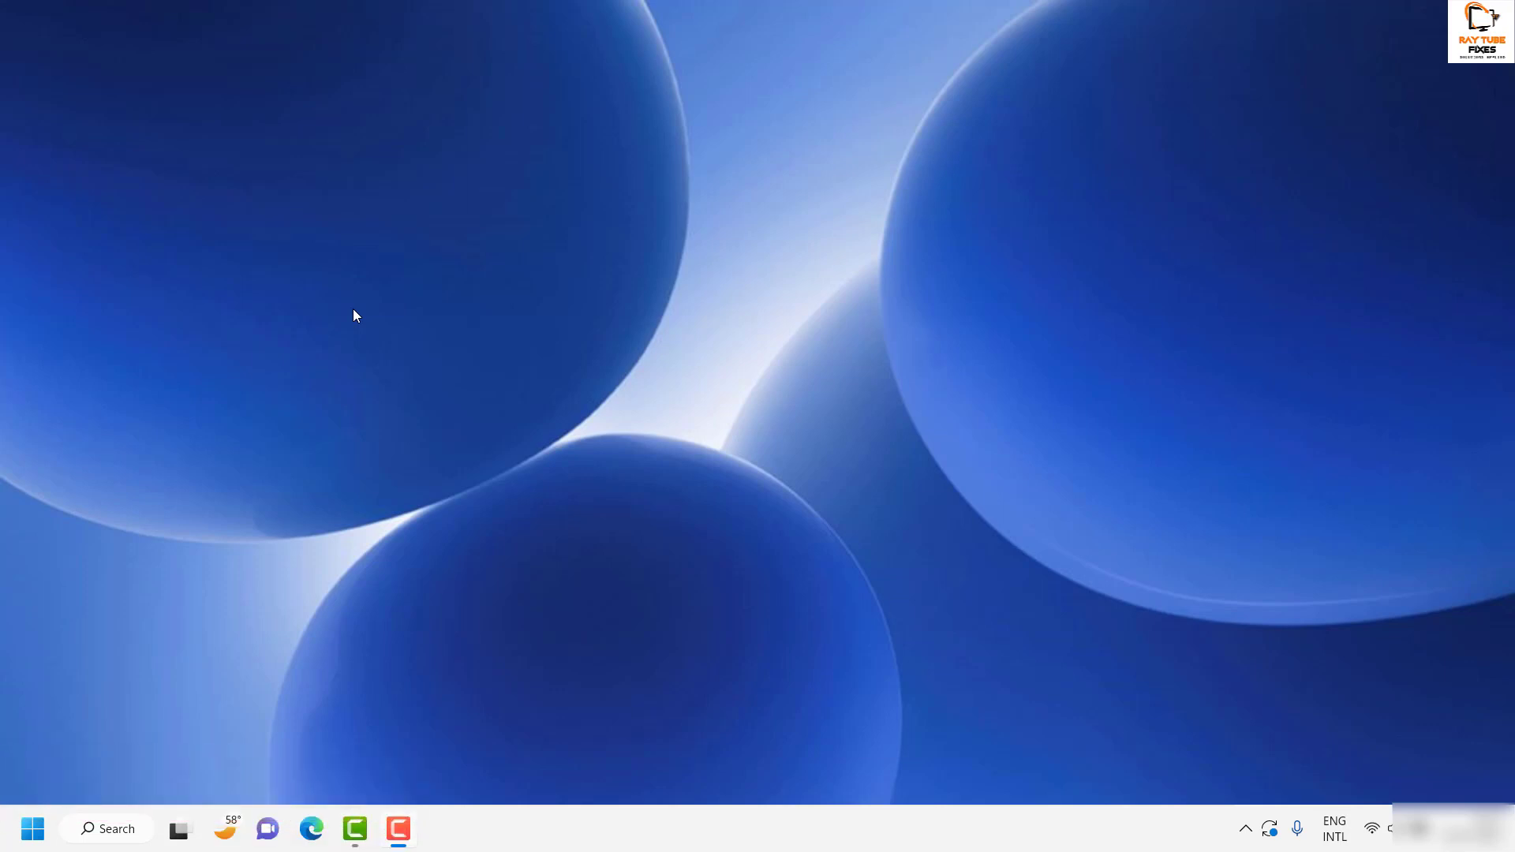
# - Search Windows for 'game bar', check the Xbox Game Bar result, then dismiss the panel
pyautogui.click(116, 833)
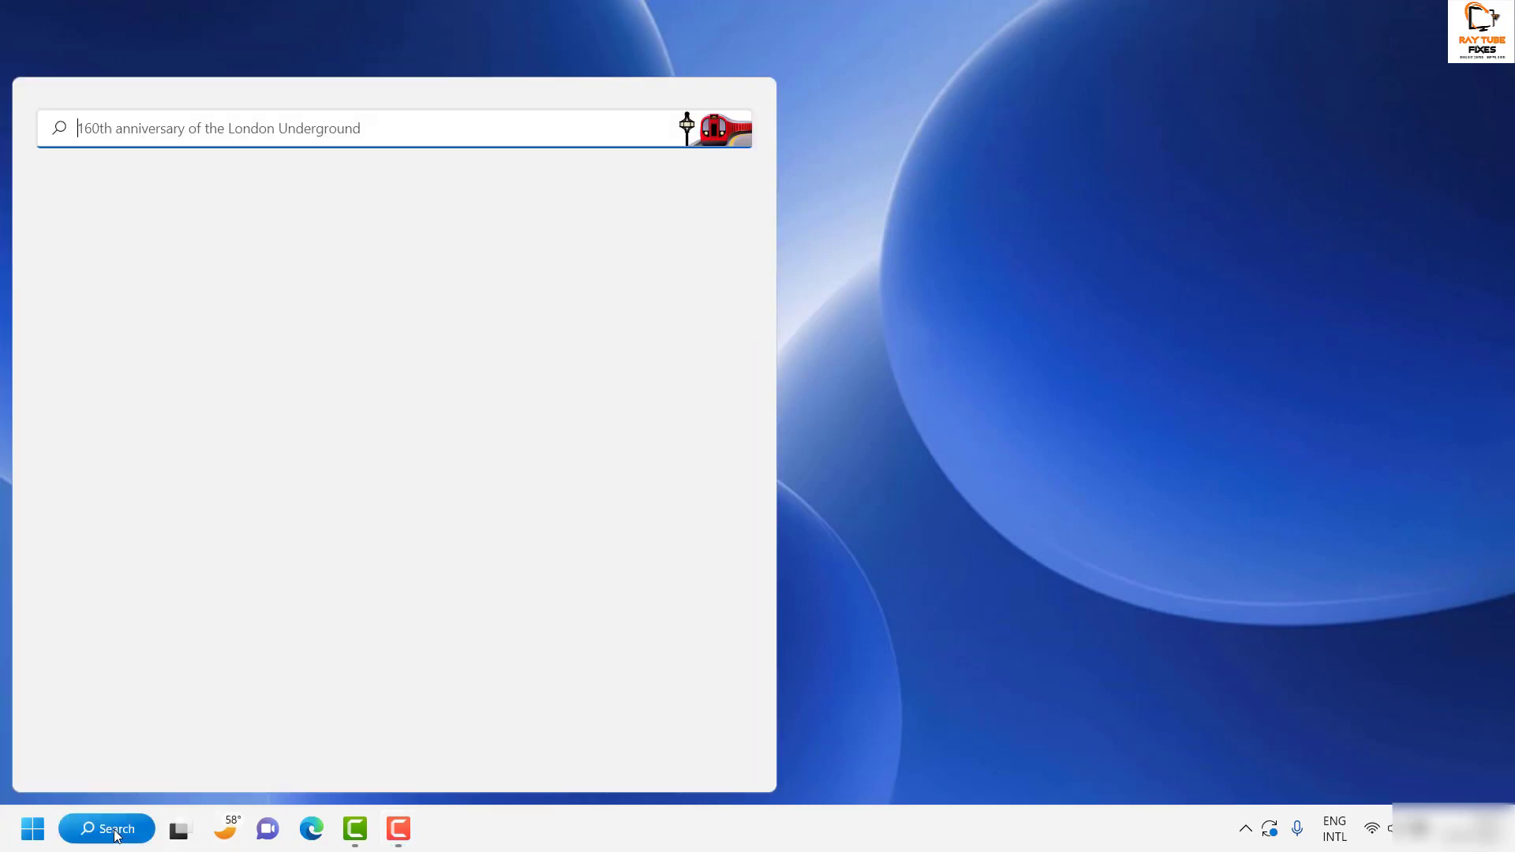
pyautogui.write('g')
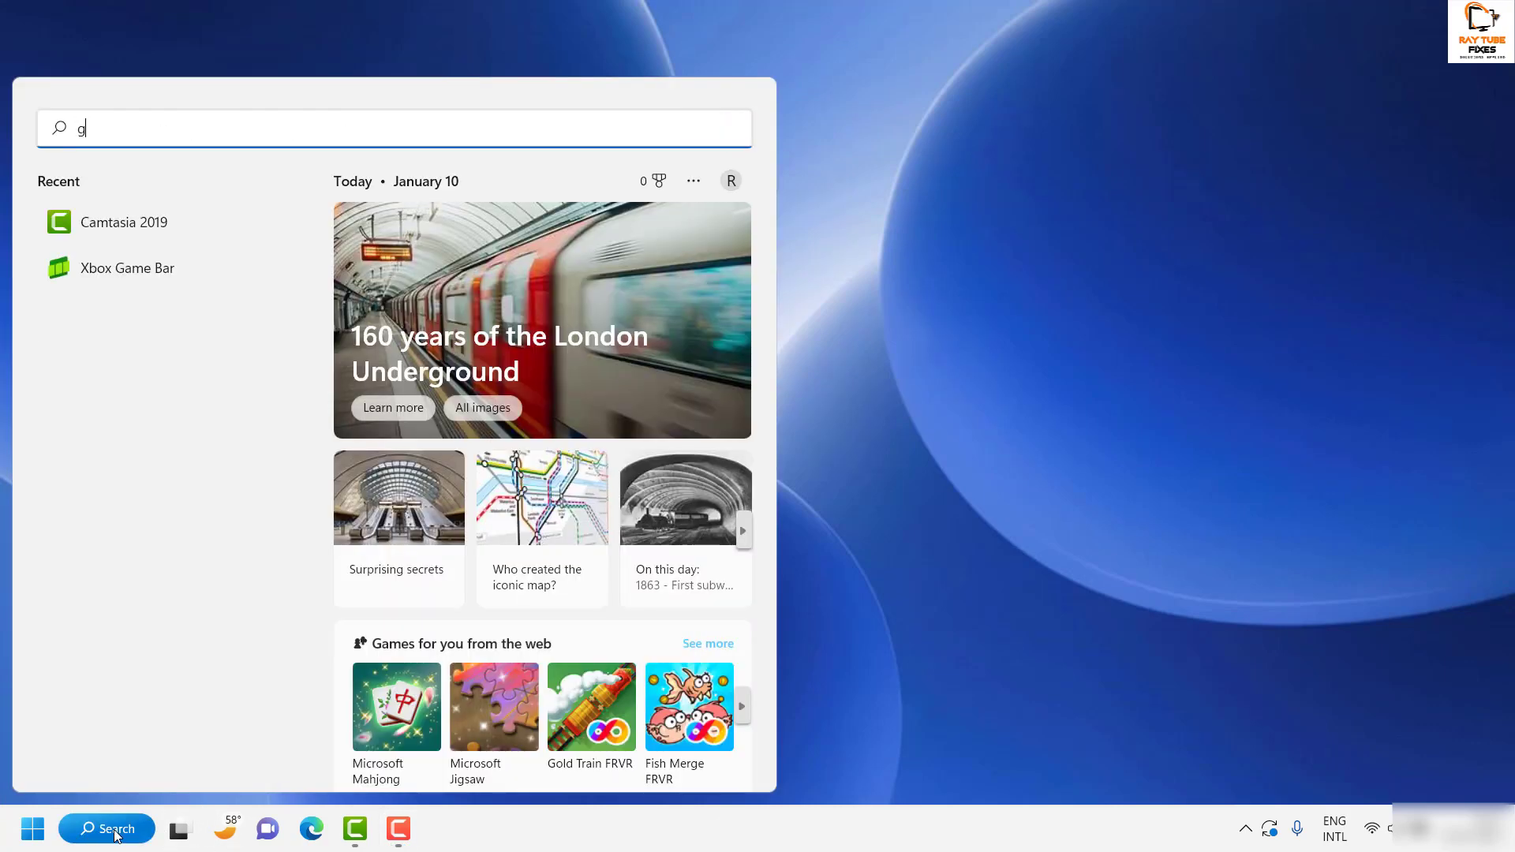
pyautogui.write('ame bar')
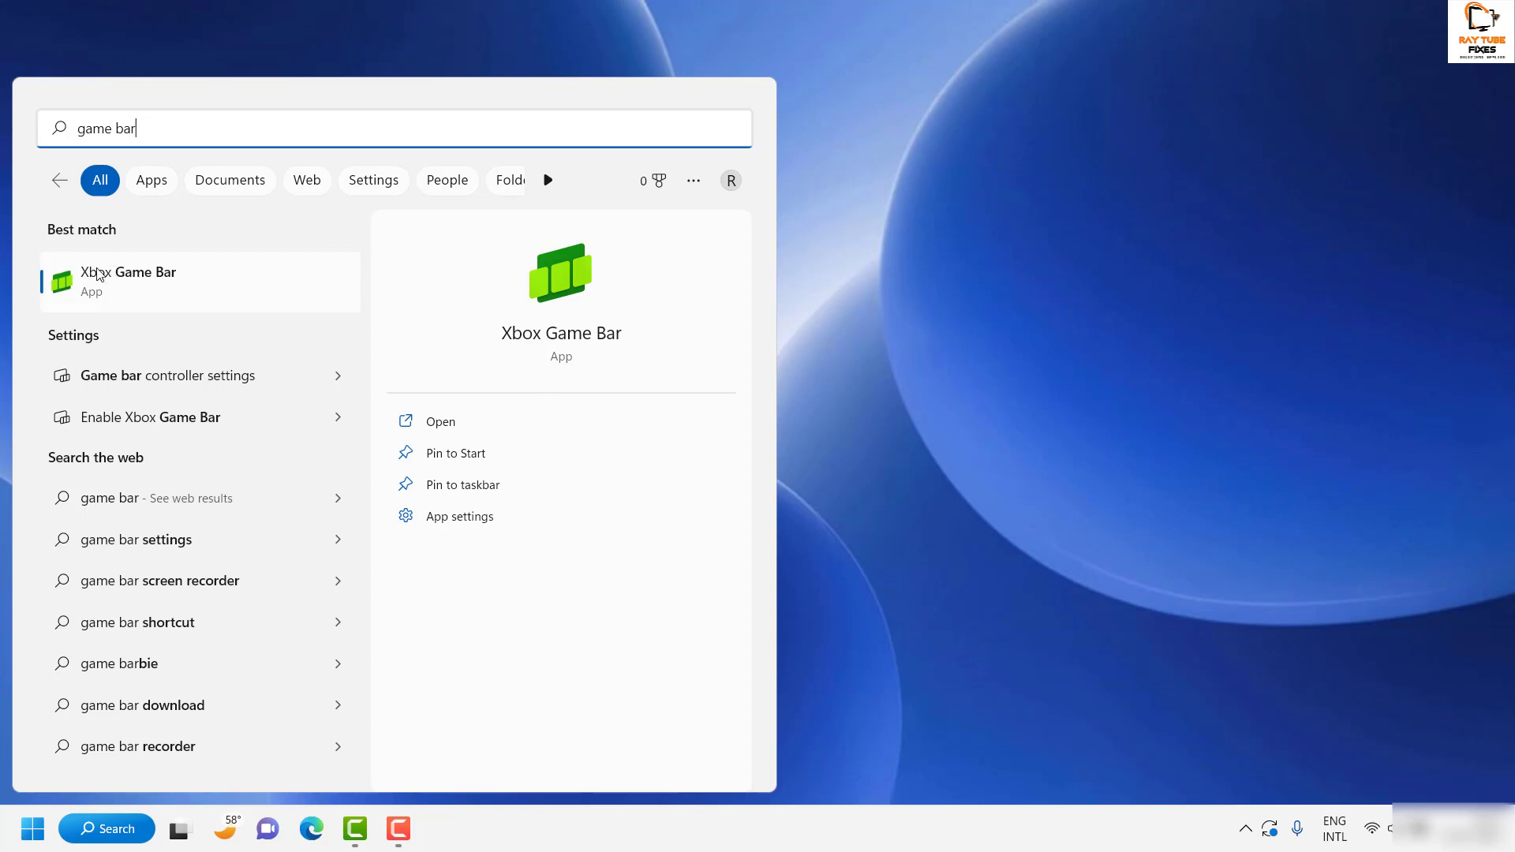
pyautogui.click(550, 295)
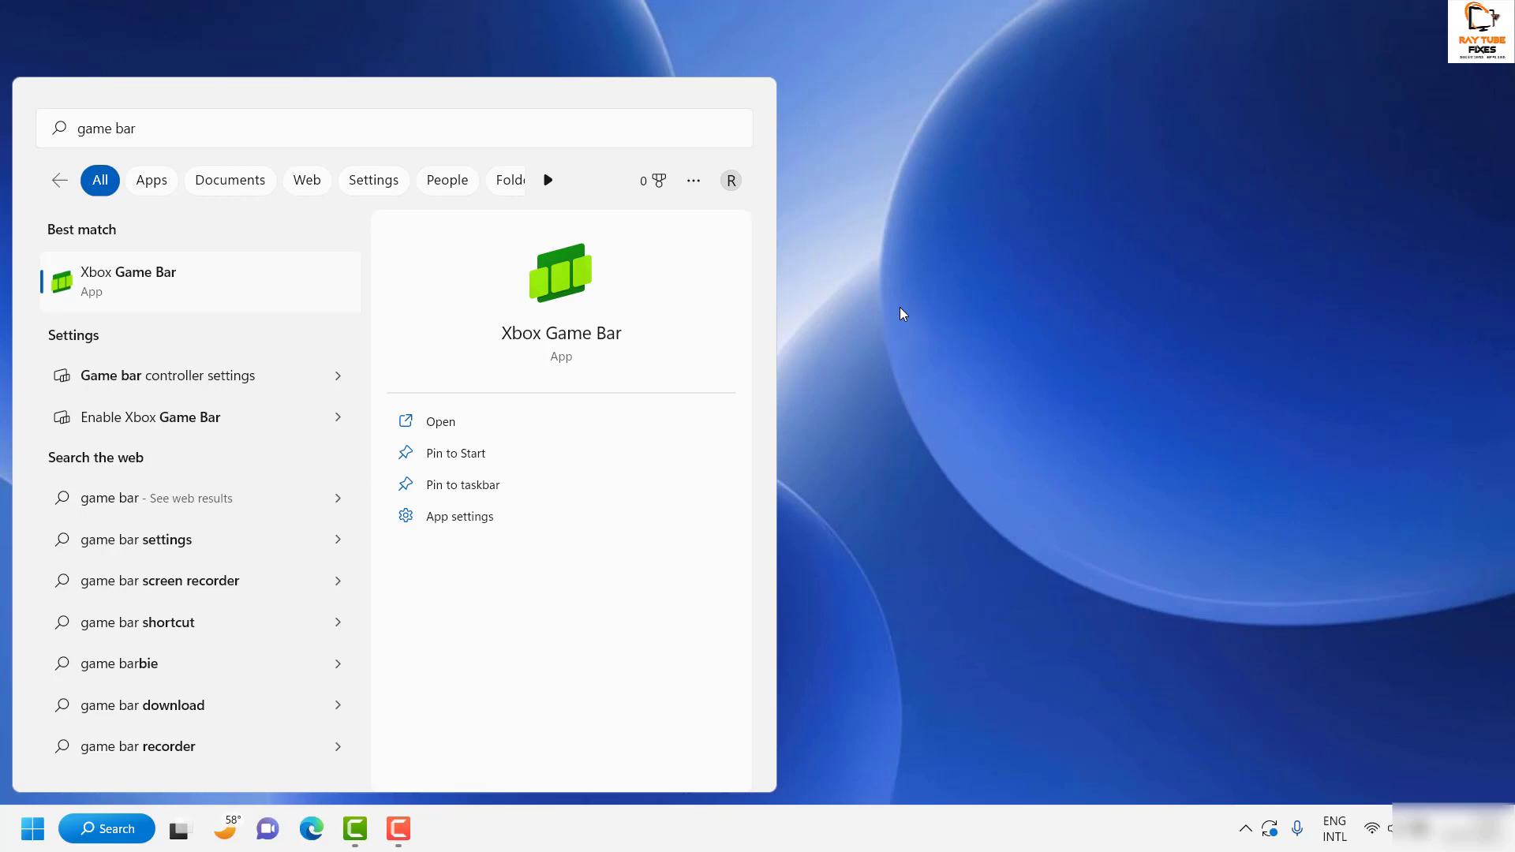
pyautogui.click(1256, 192)
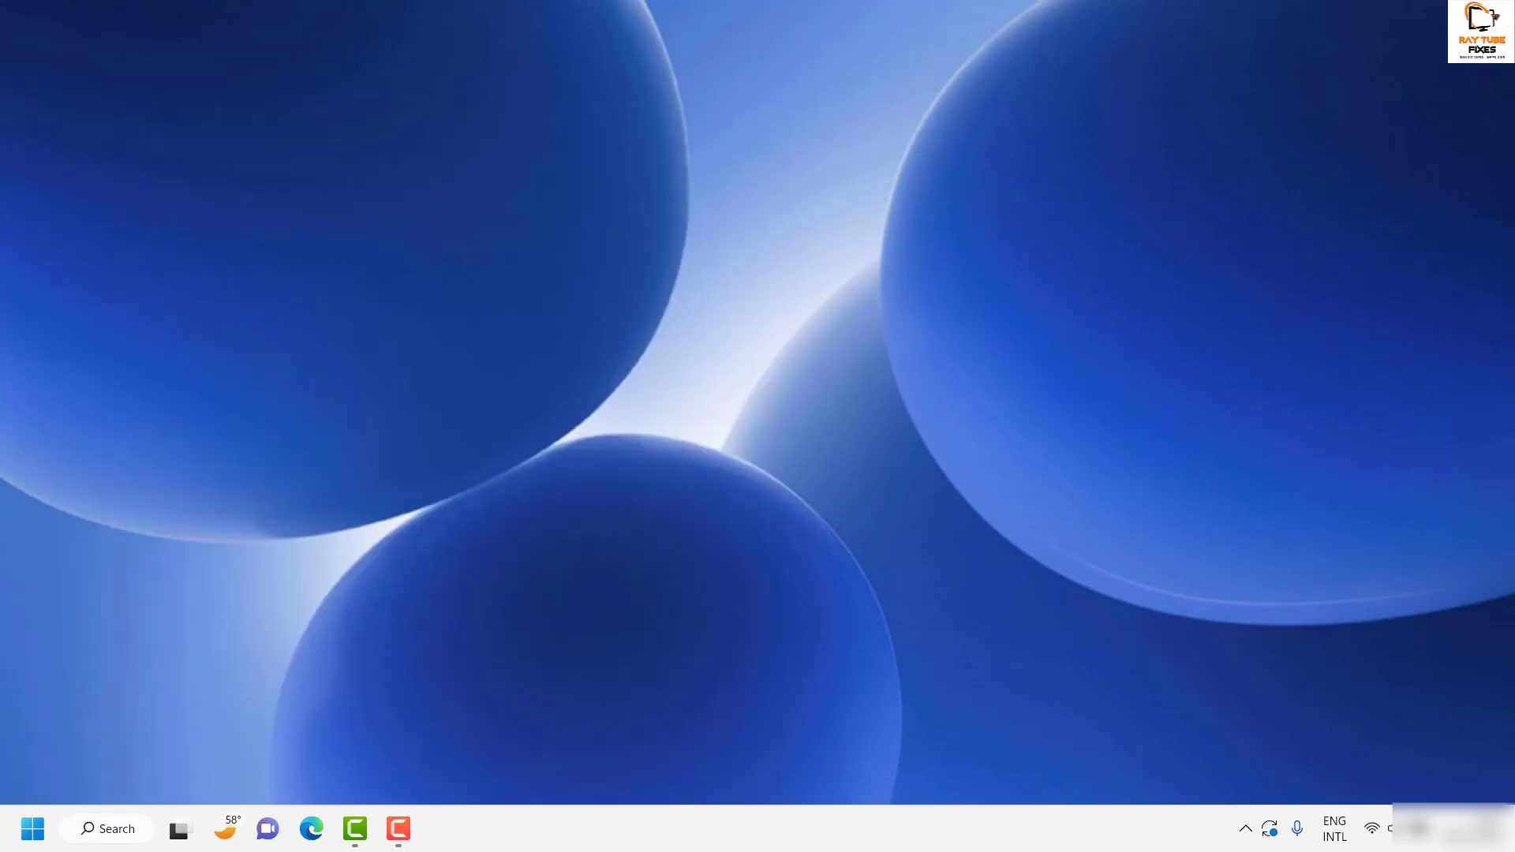
# - Search for 'regedit' and run Registry Editor as administrator
pyautogui.click(133, 834)
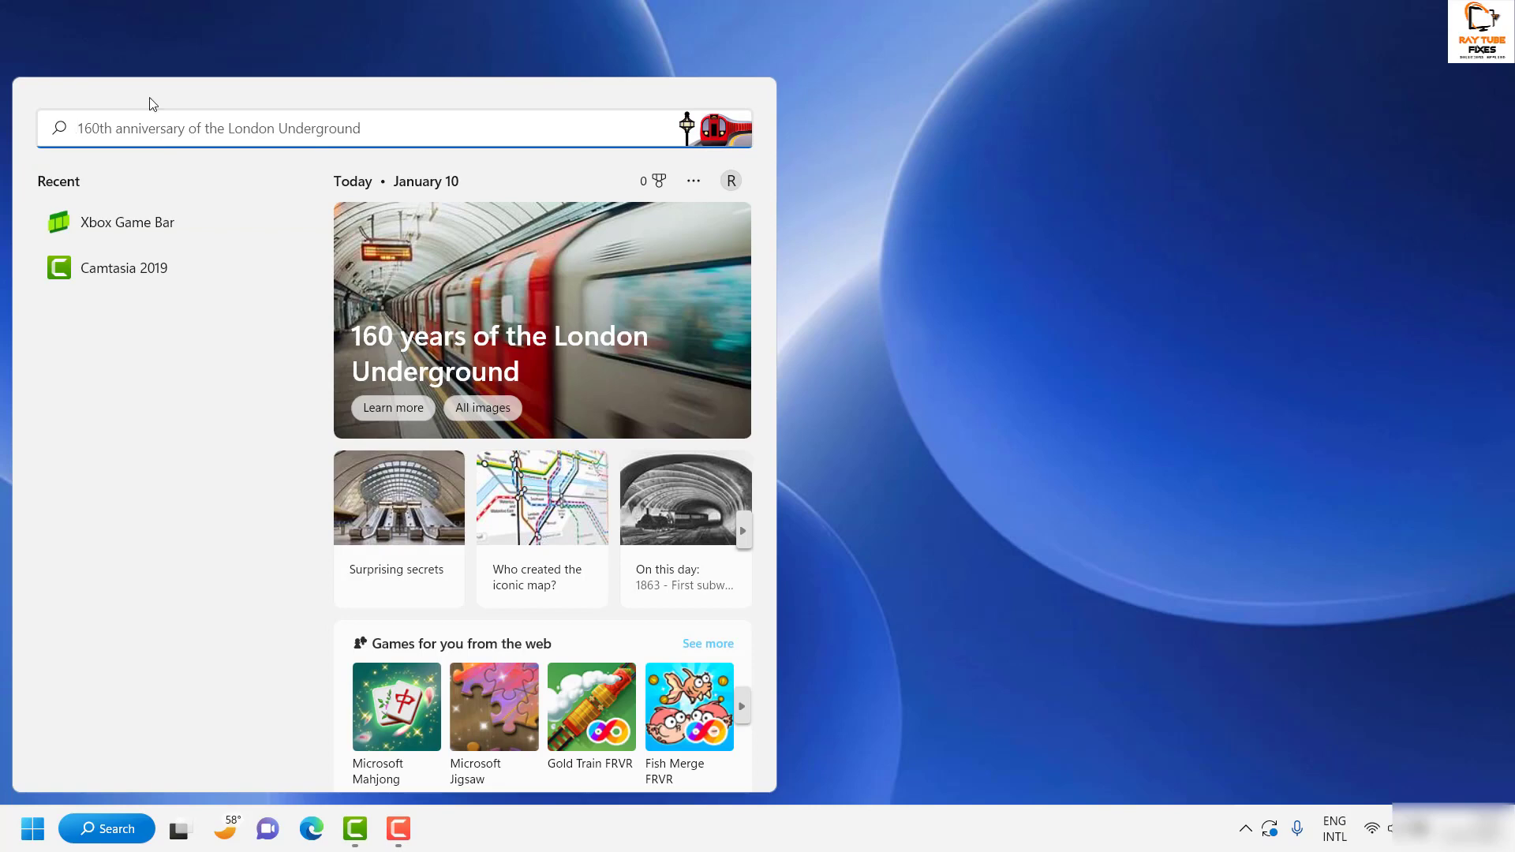
pyautogui.write('rege')
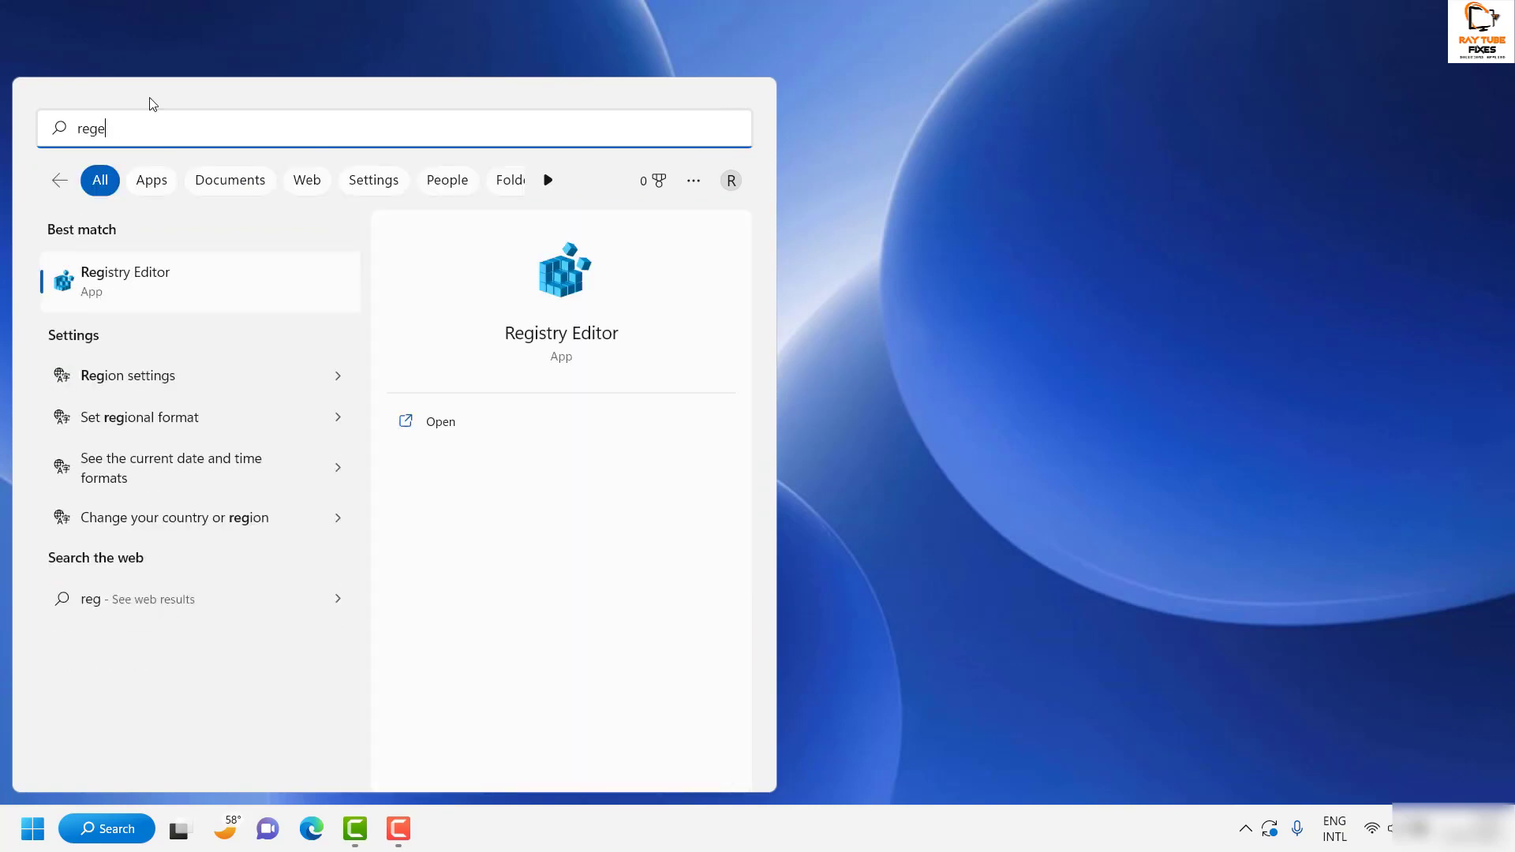
pyautogui.write('dit')
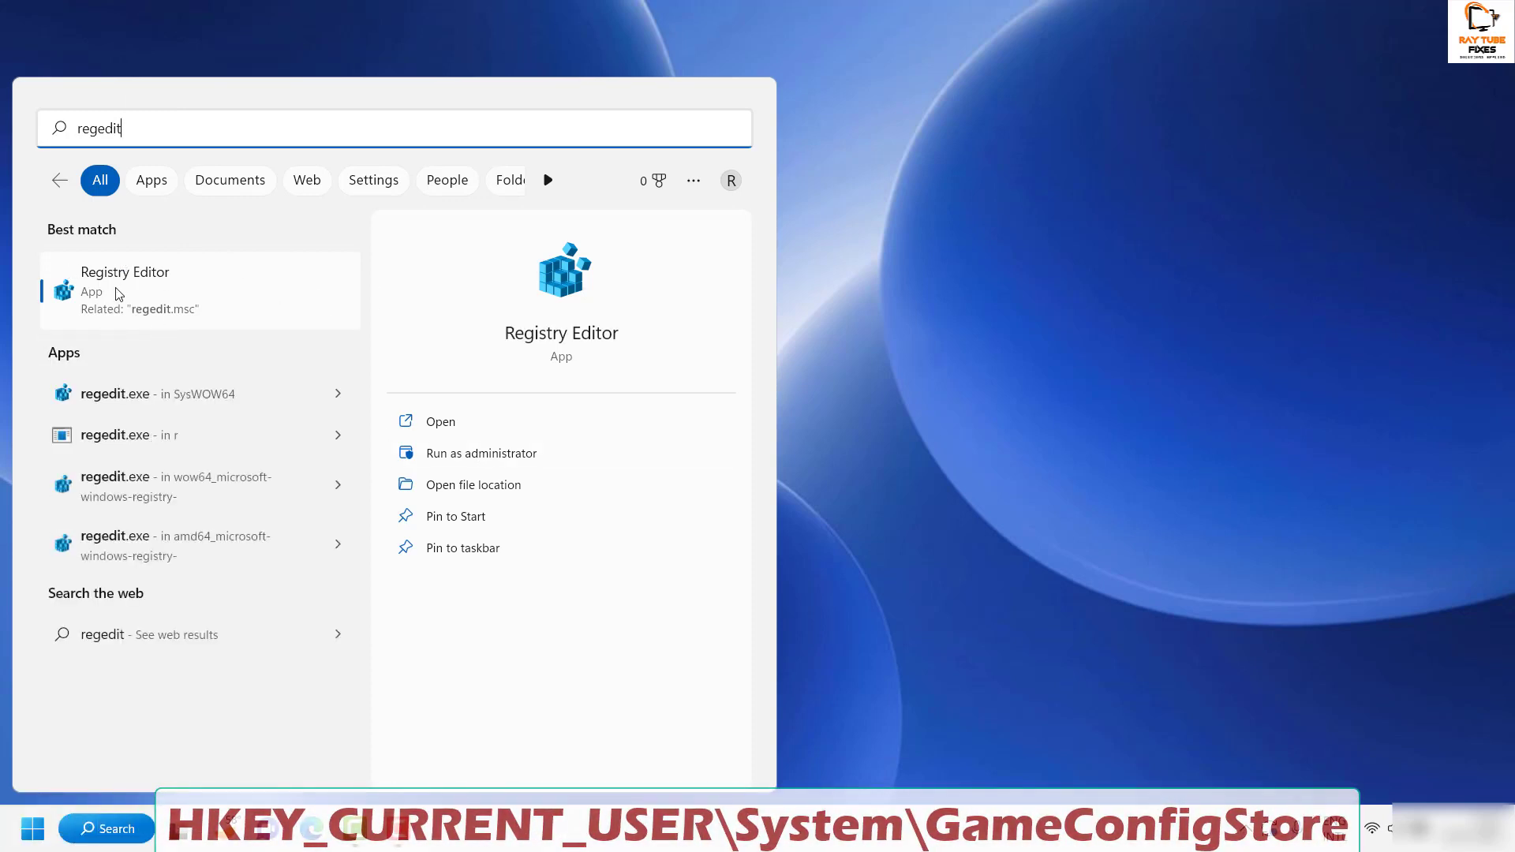
pyautogui.click(469, 456)
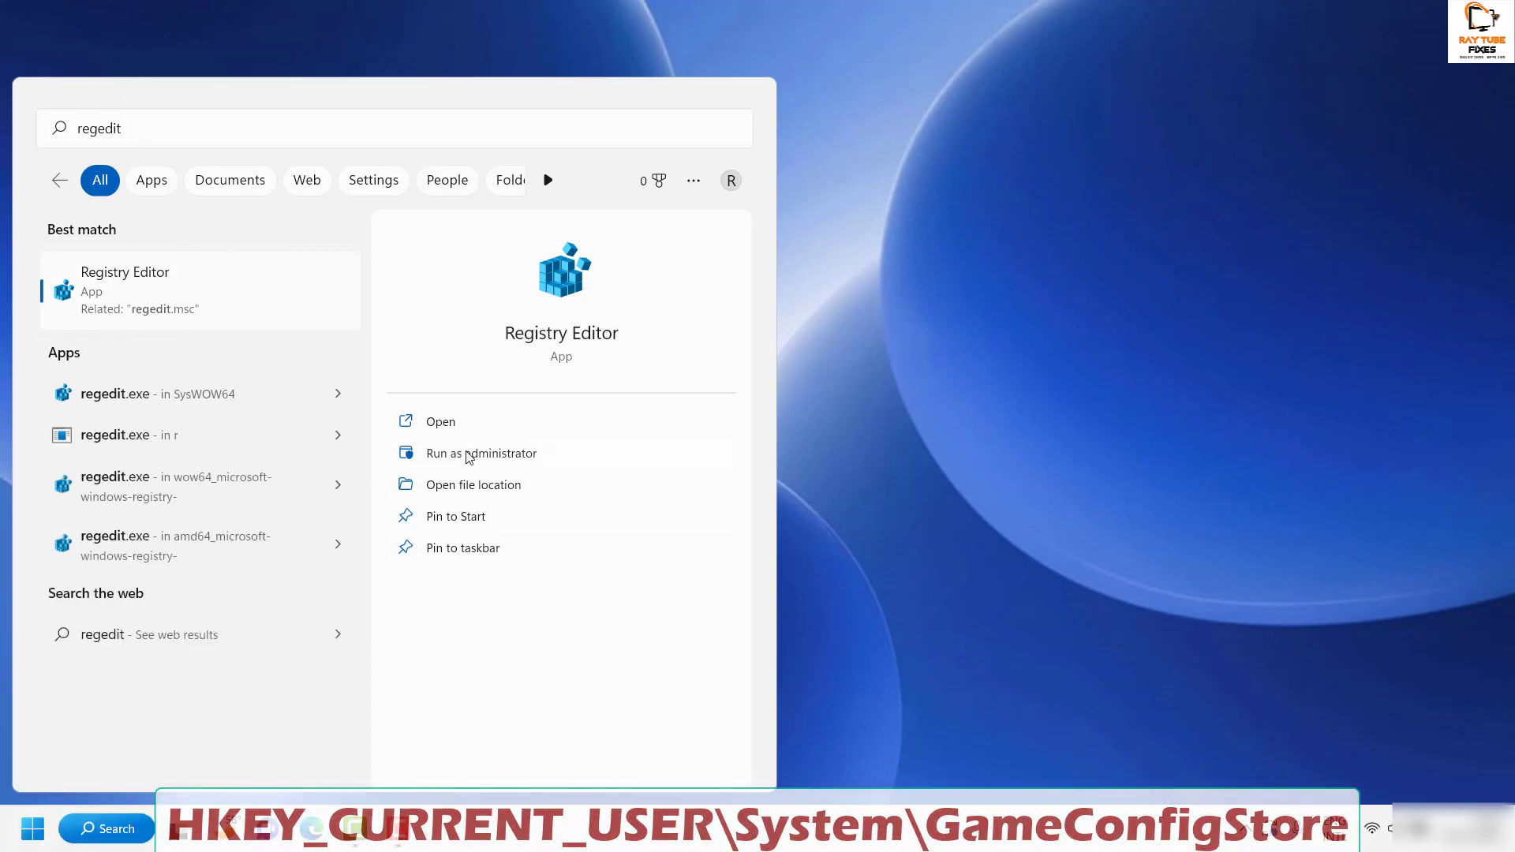
# - Collapse the registry tree and re-expand HKEY_CURRENT_USER from the Computer root
pyautogui.press('super+s')
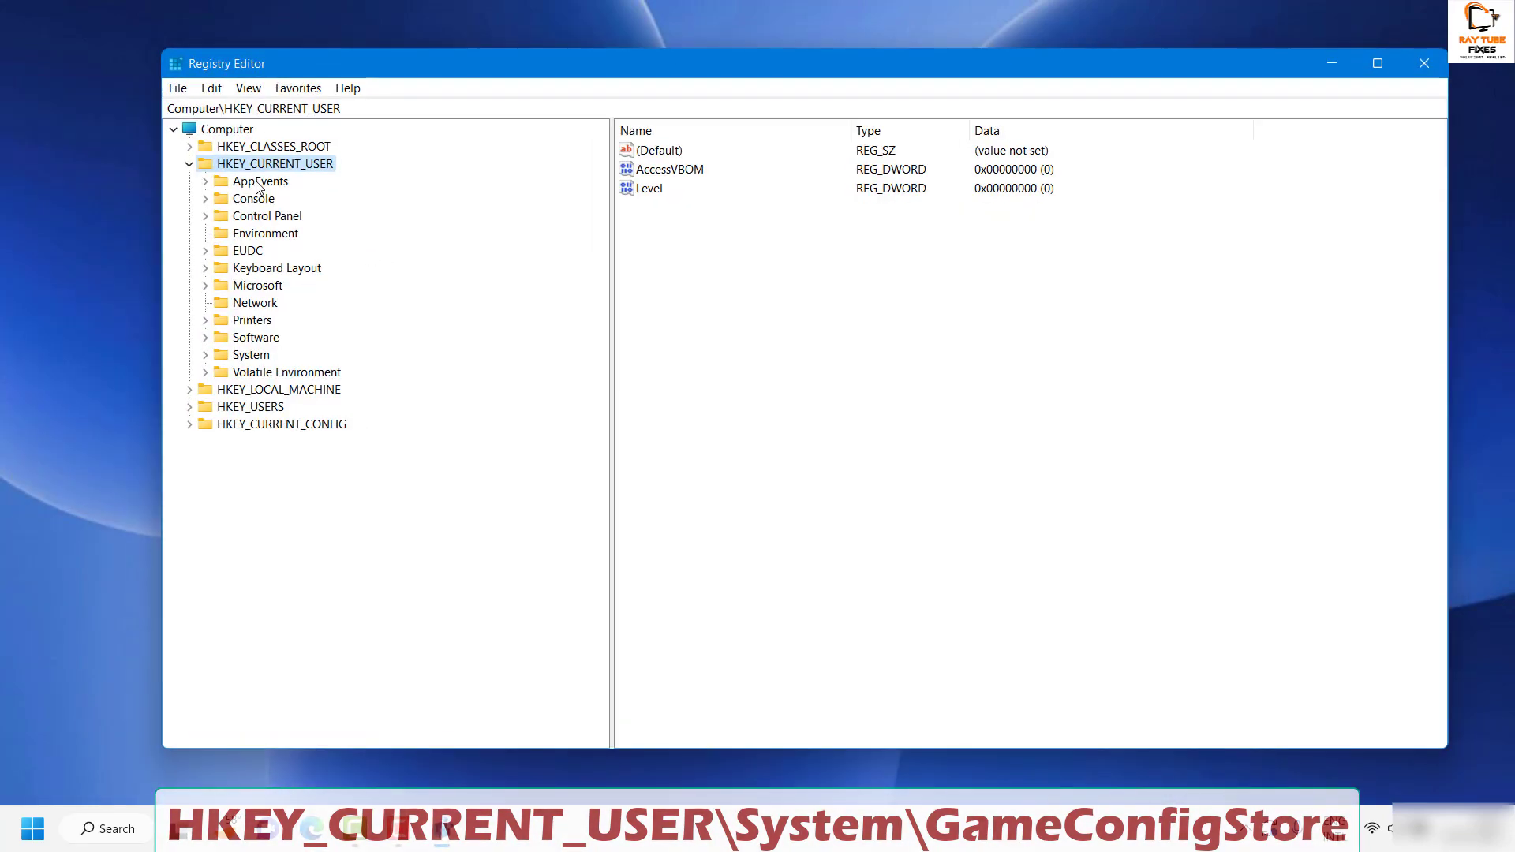
pyautogui.doubleClick(266, 167)
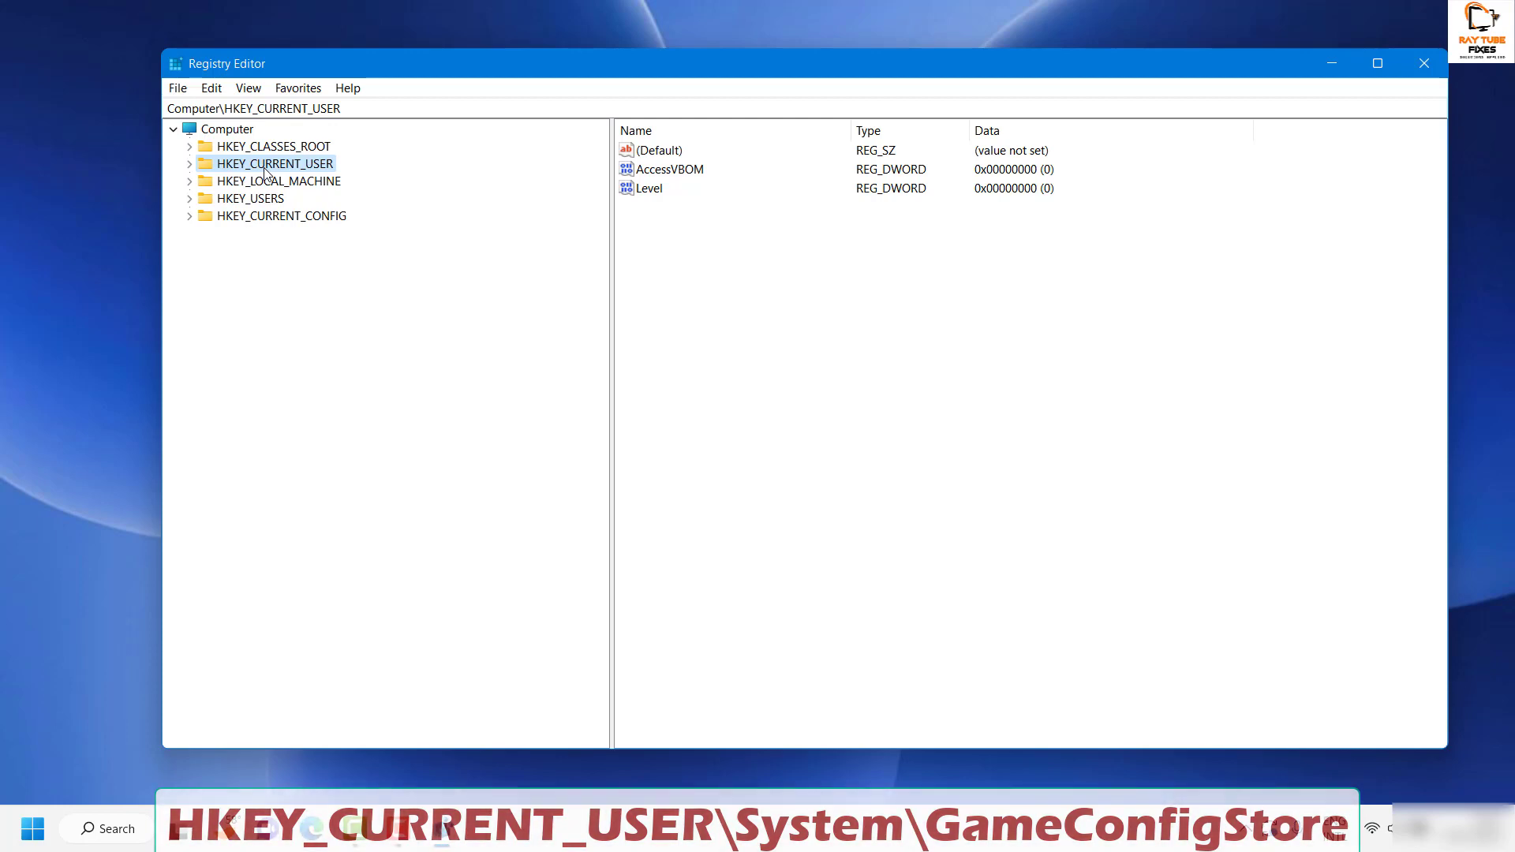
pyautogui.press('Left')
pyautogui.press('Left')
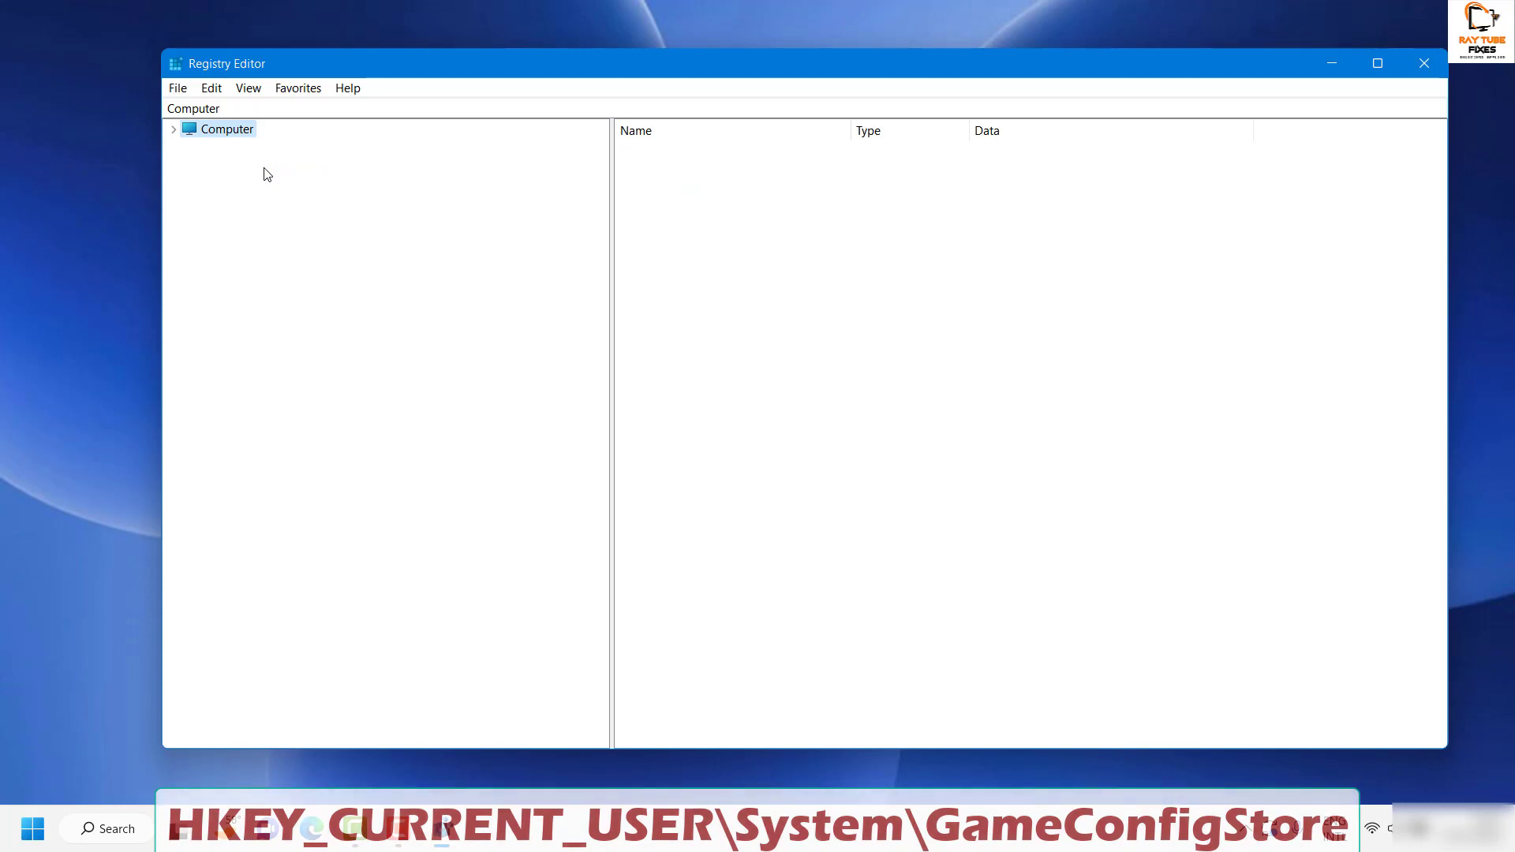
pyautogui.click(173, 129)
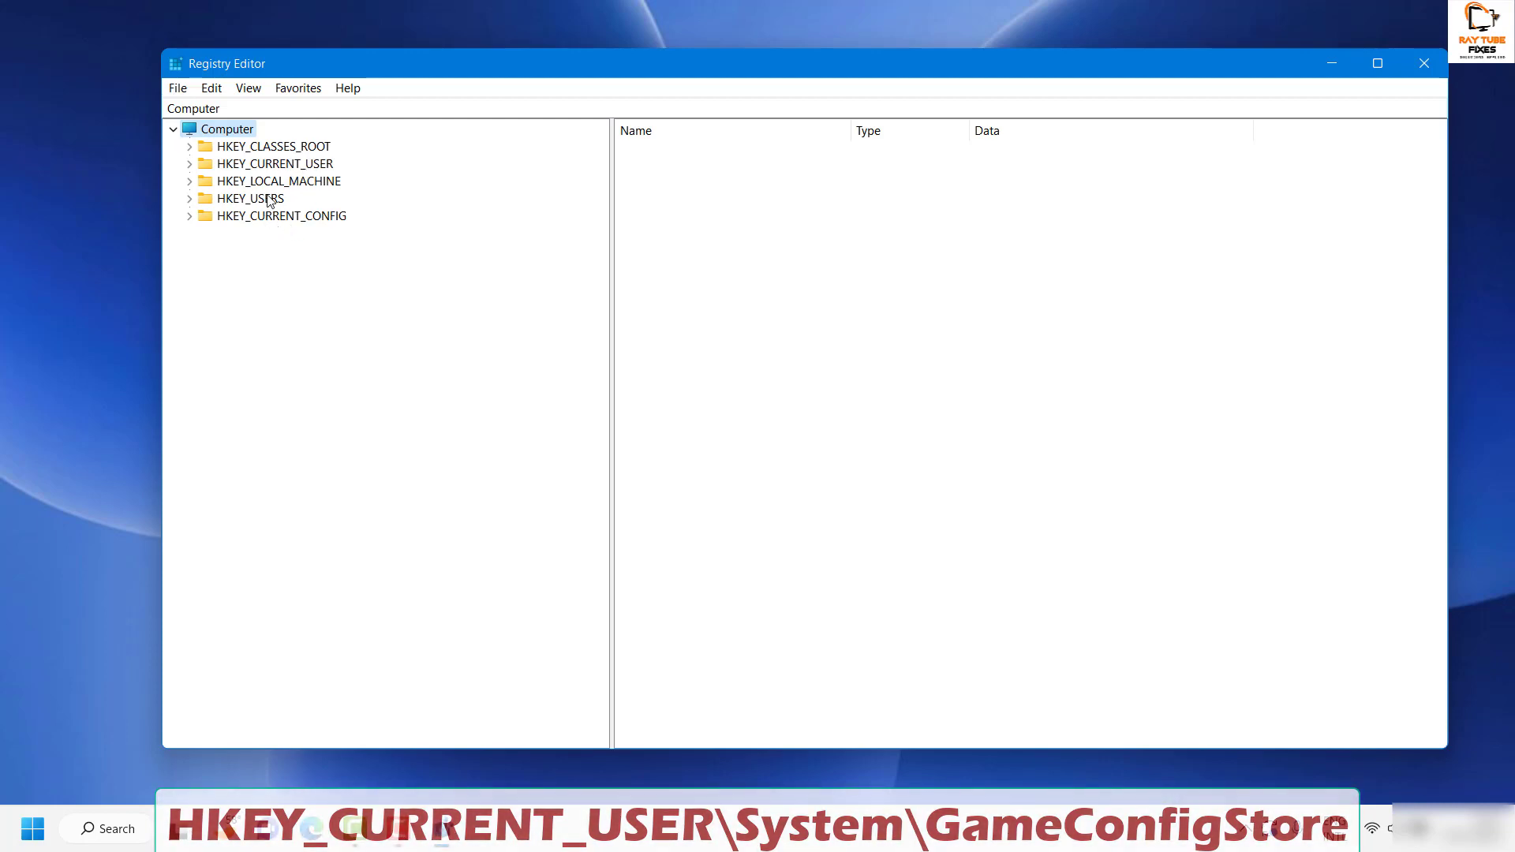
pyautogui.click(281, 168)
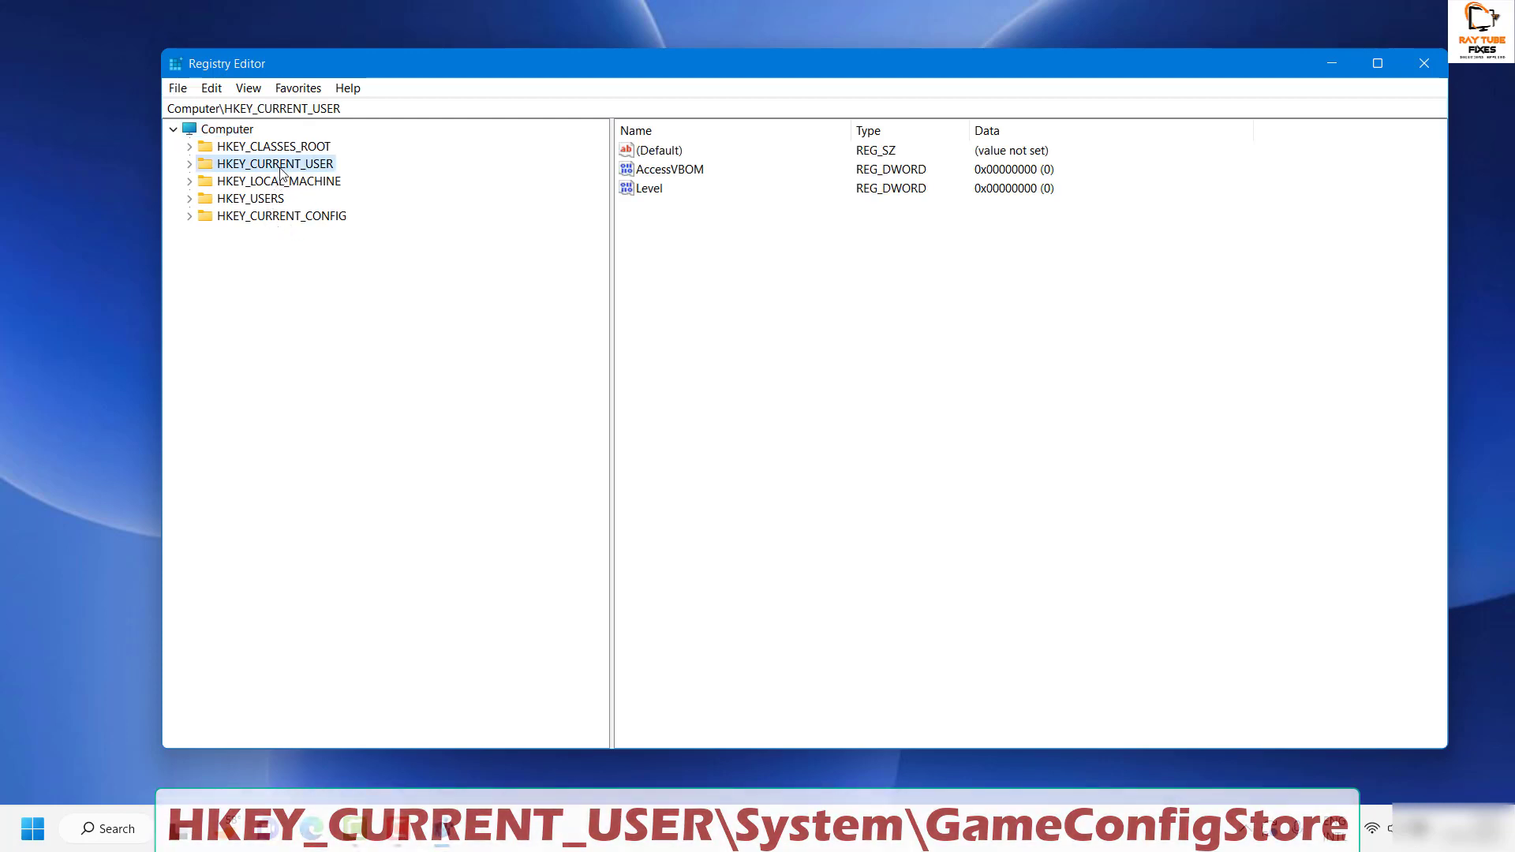
pyautogui.doubleClick(281, 167)
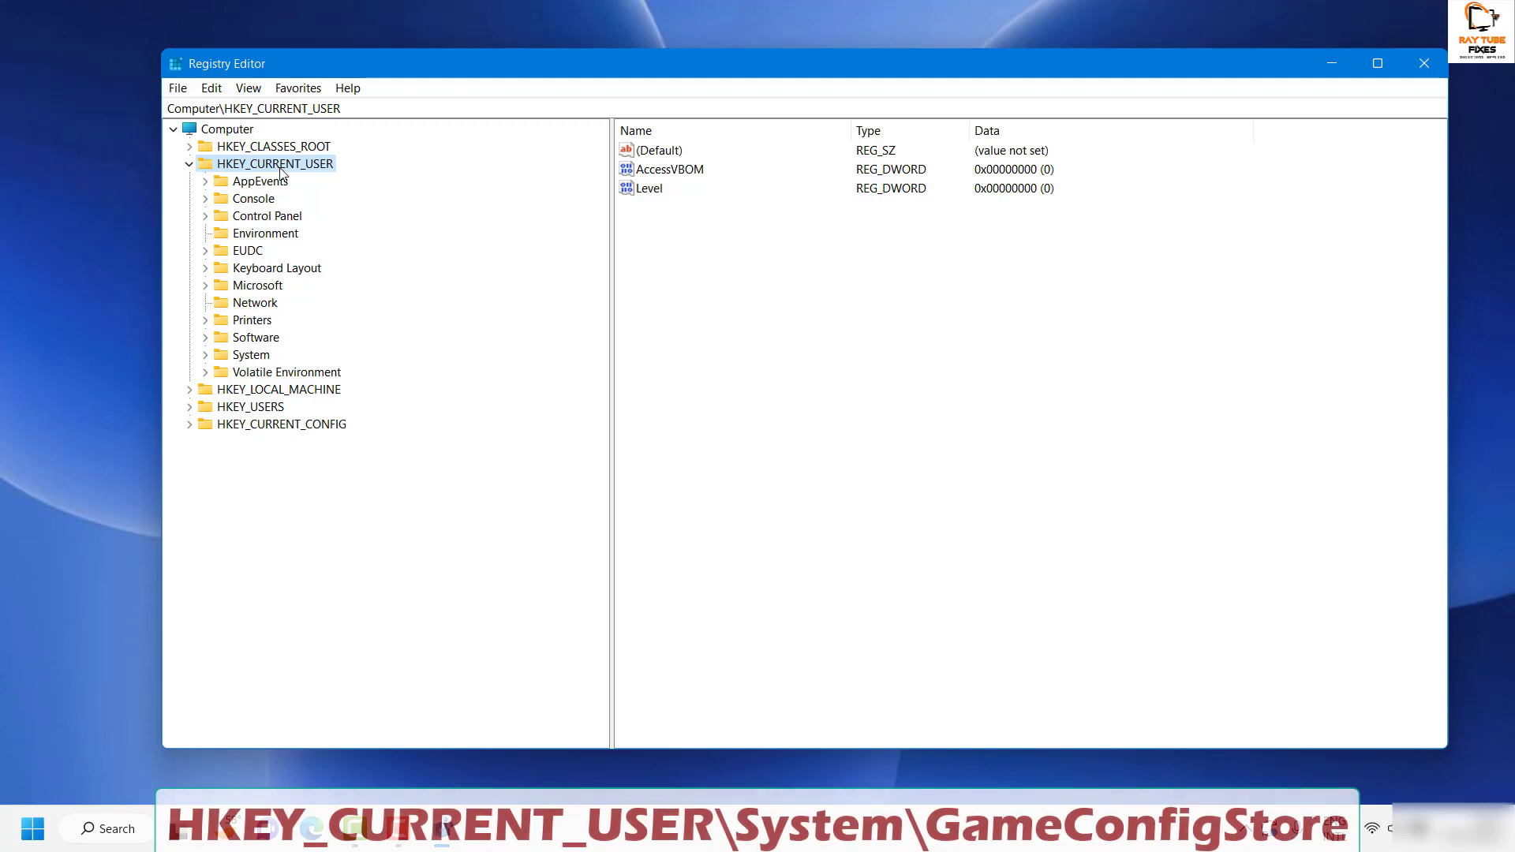
# - Move down to HKEY_CURRENT_USER\System and into its GameConfigStore key
pyautogui.press('Down')
pyautogui.press('Down')
pyautogui.press('Down')
pyautogui.press('Down')
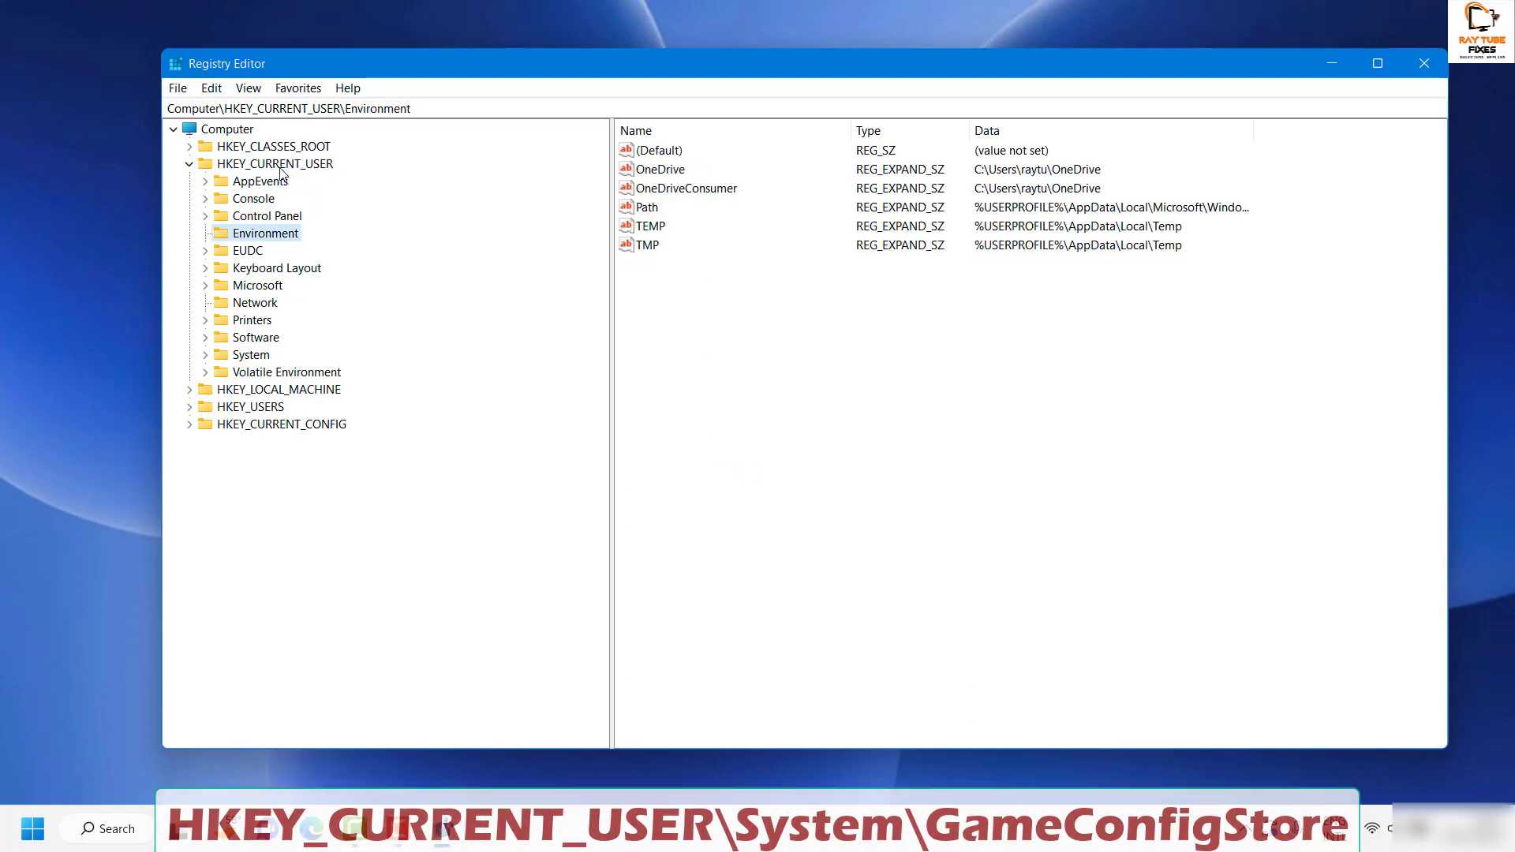
pyautogui.press('Down')
pyautogui.press('Down')
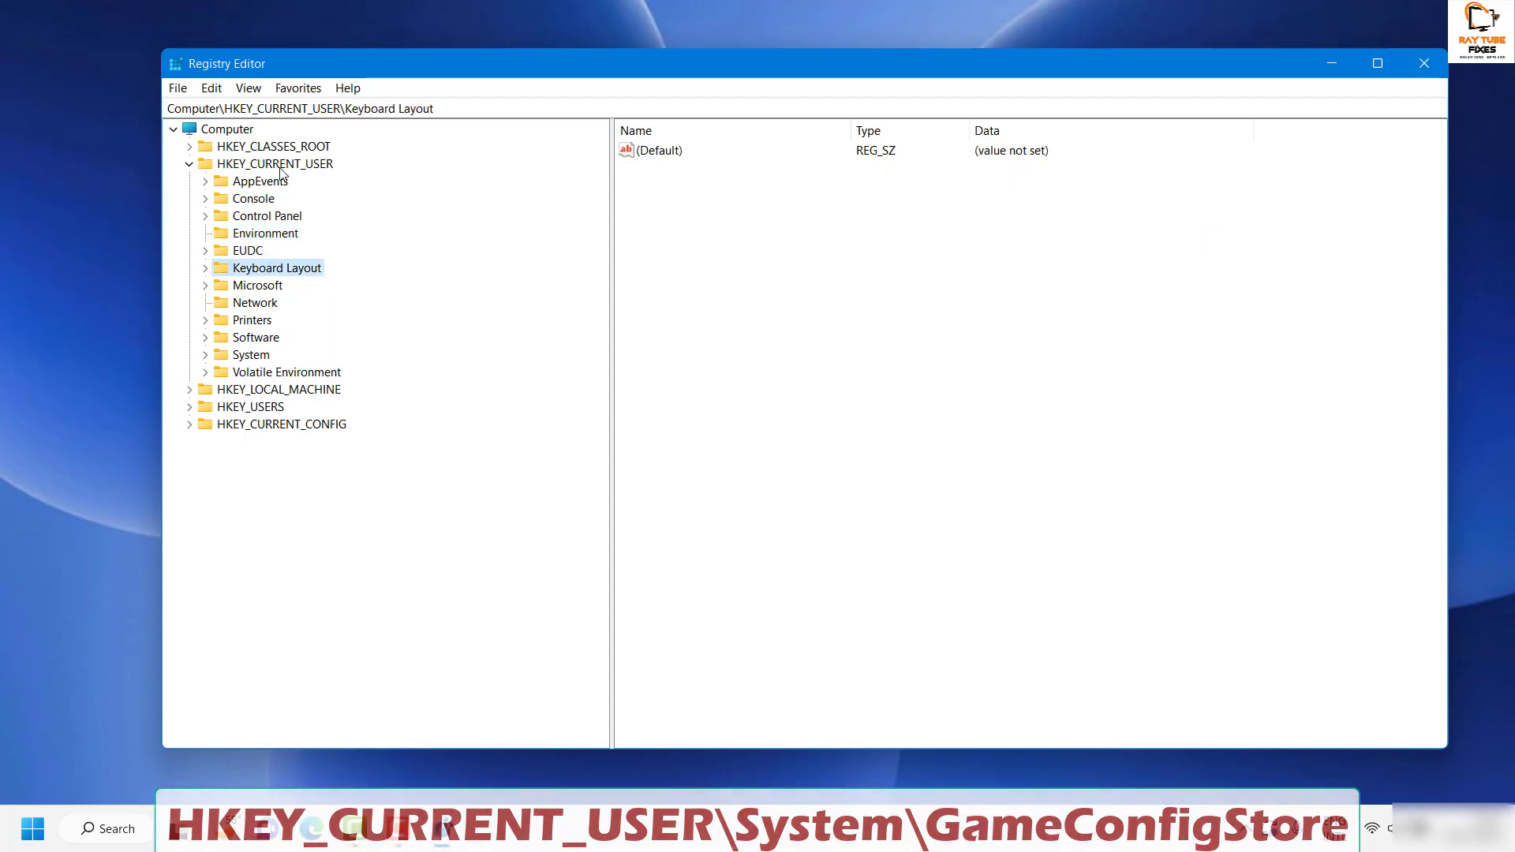
pyautogui.press('Down')
pyautogui.press('Down')
pyautogui.press('Down')
pyautogui.press('Down')
pyautogui.press('Down')
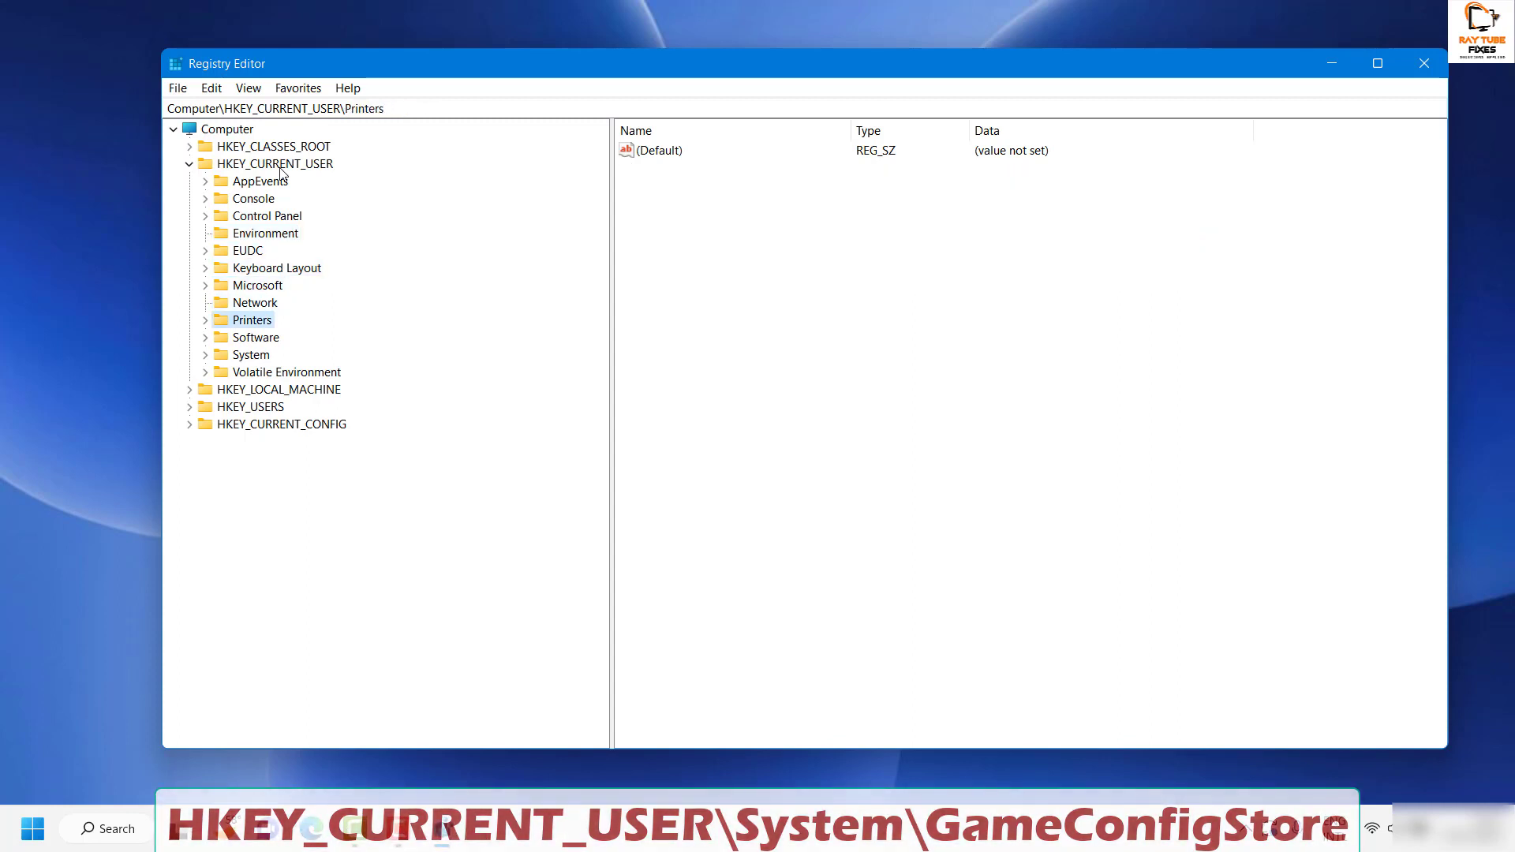
pyautogui.press('Right')
pyautogui.press('Down')
pyautogui.press('Down')
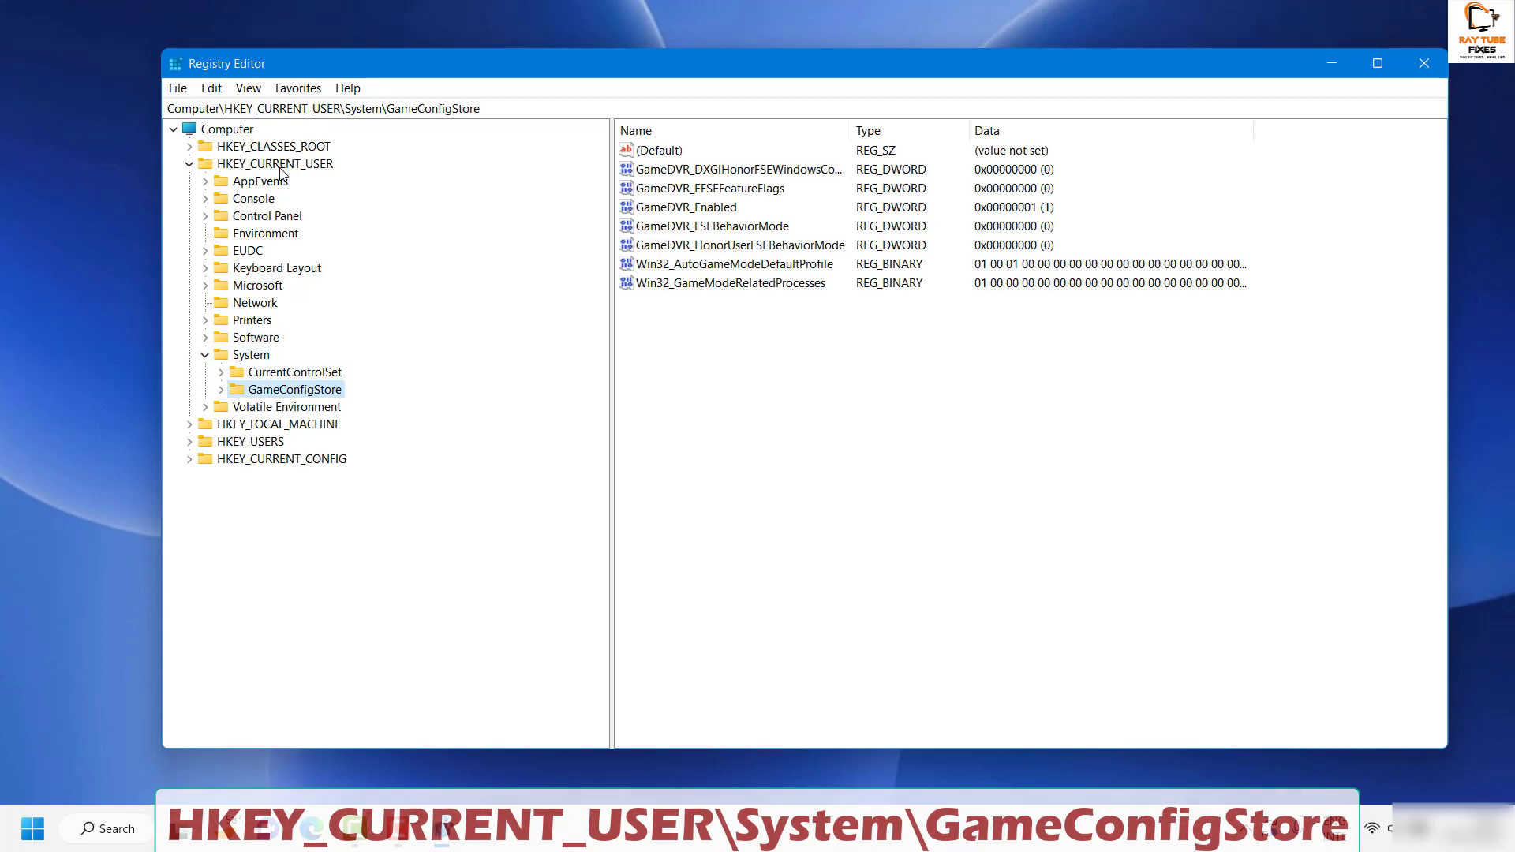
pyautogui.press('Up')
pyautogui.press('Up')
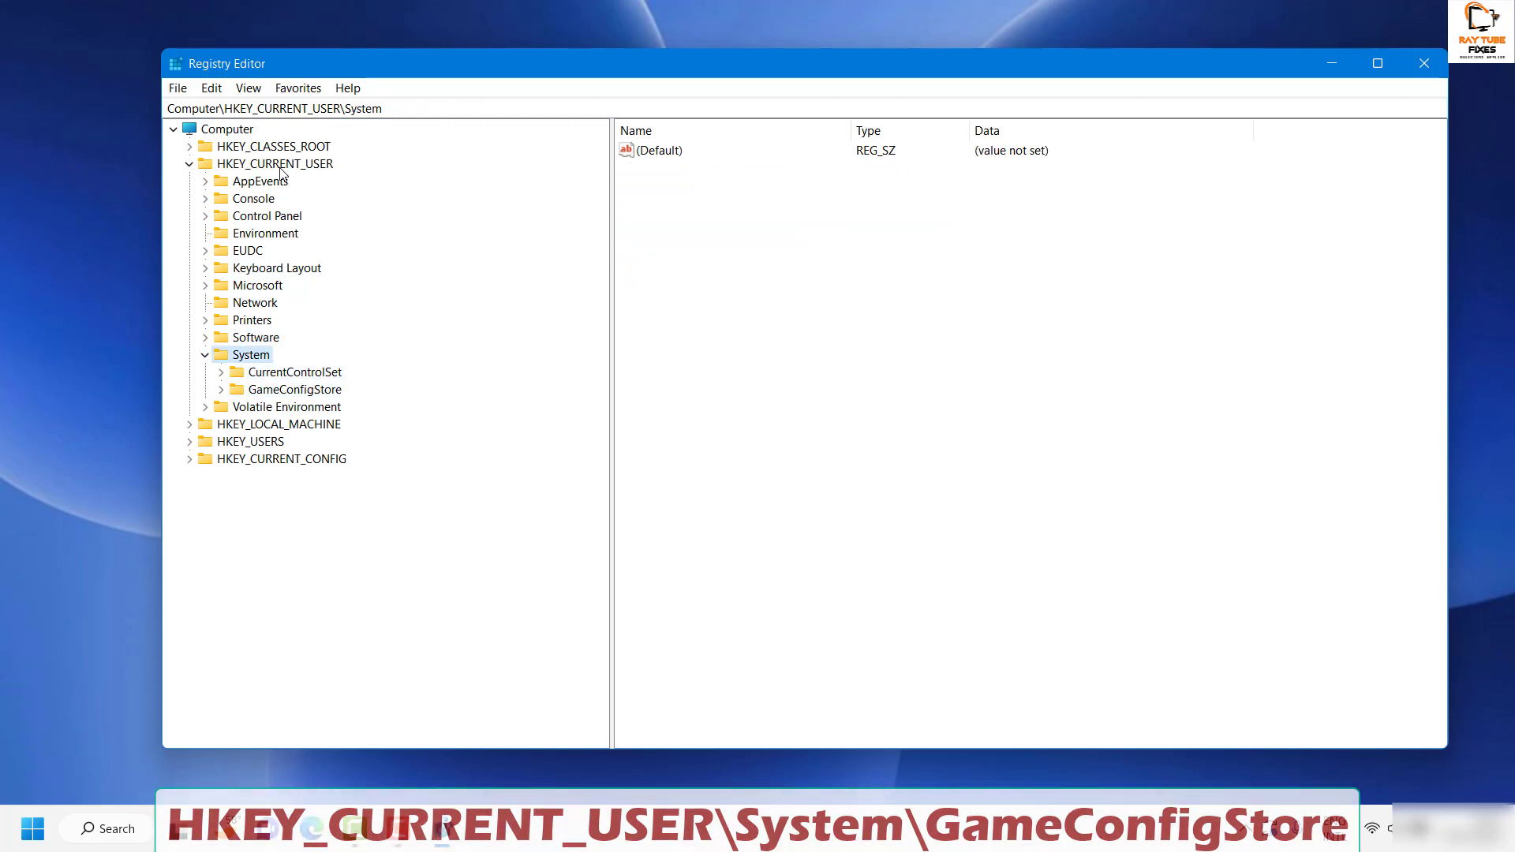
pyautogui.press('Down')
pyautogui.press('Down')
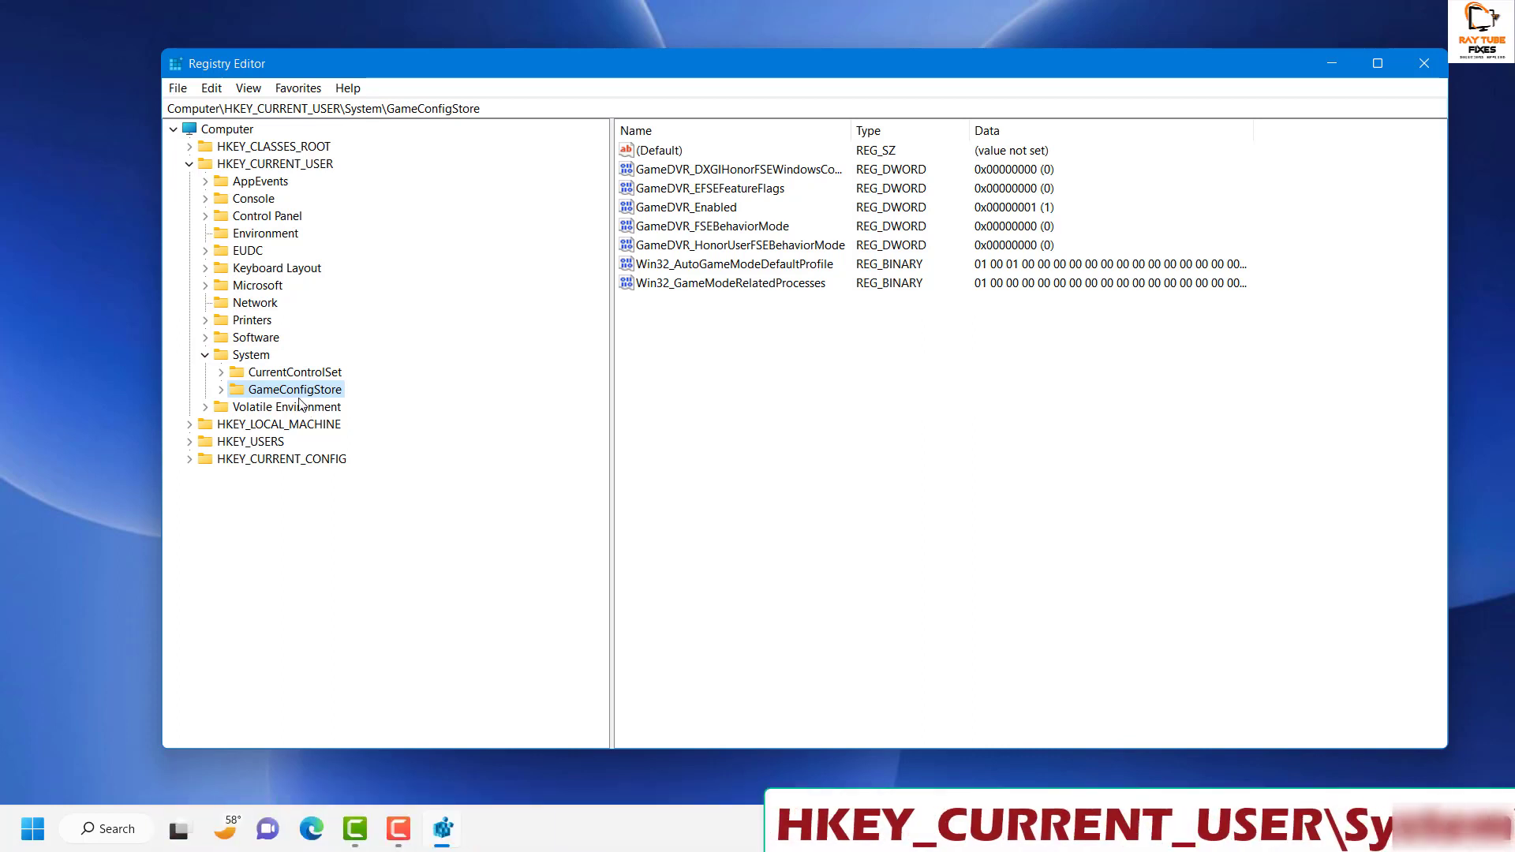
pyautogui.press('Right')
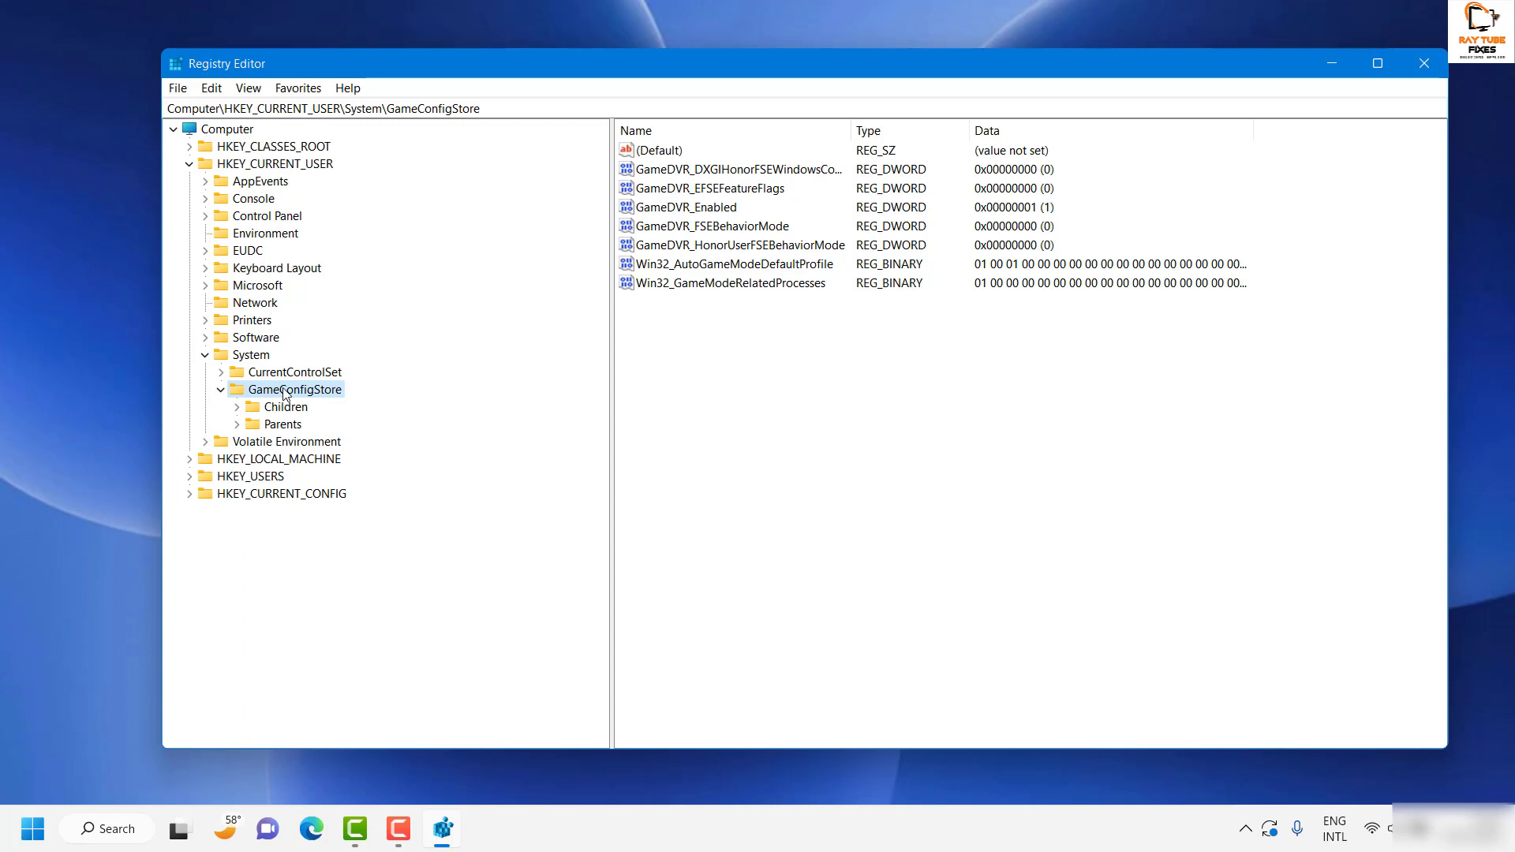
pyautogui.doubleClick(712, 210)
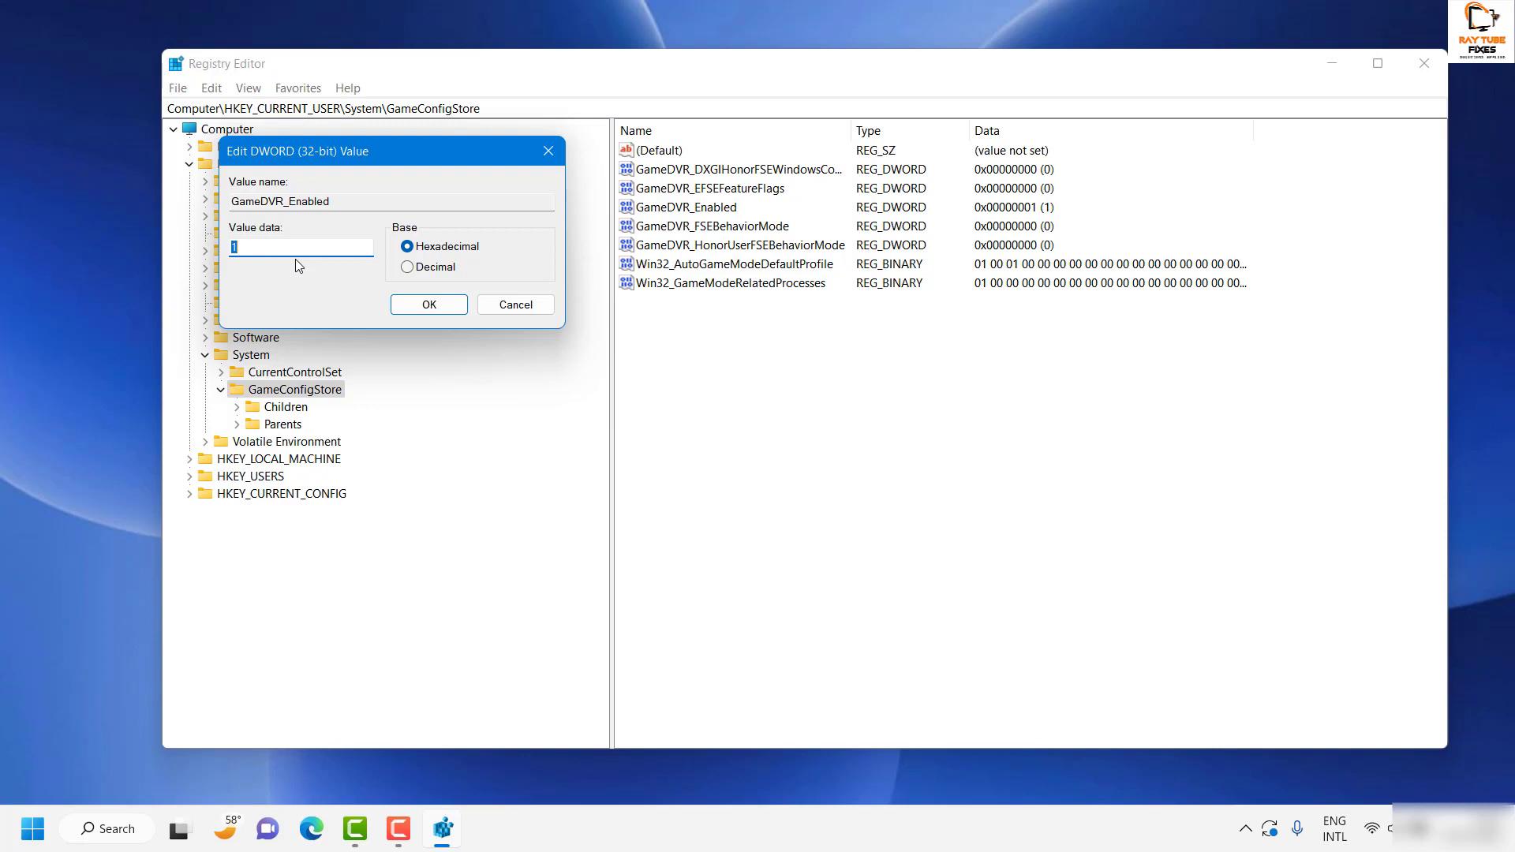
pyautogui.write('0')
pyautogui.click(442, 306)
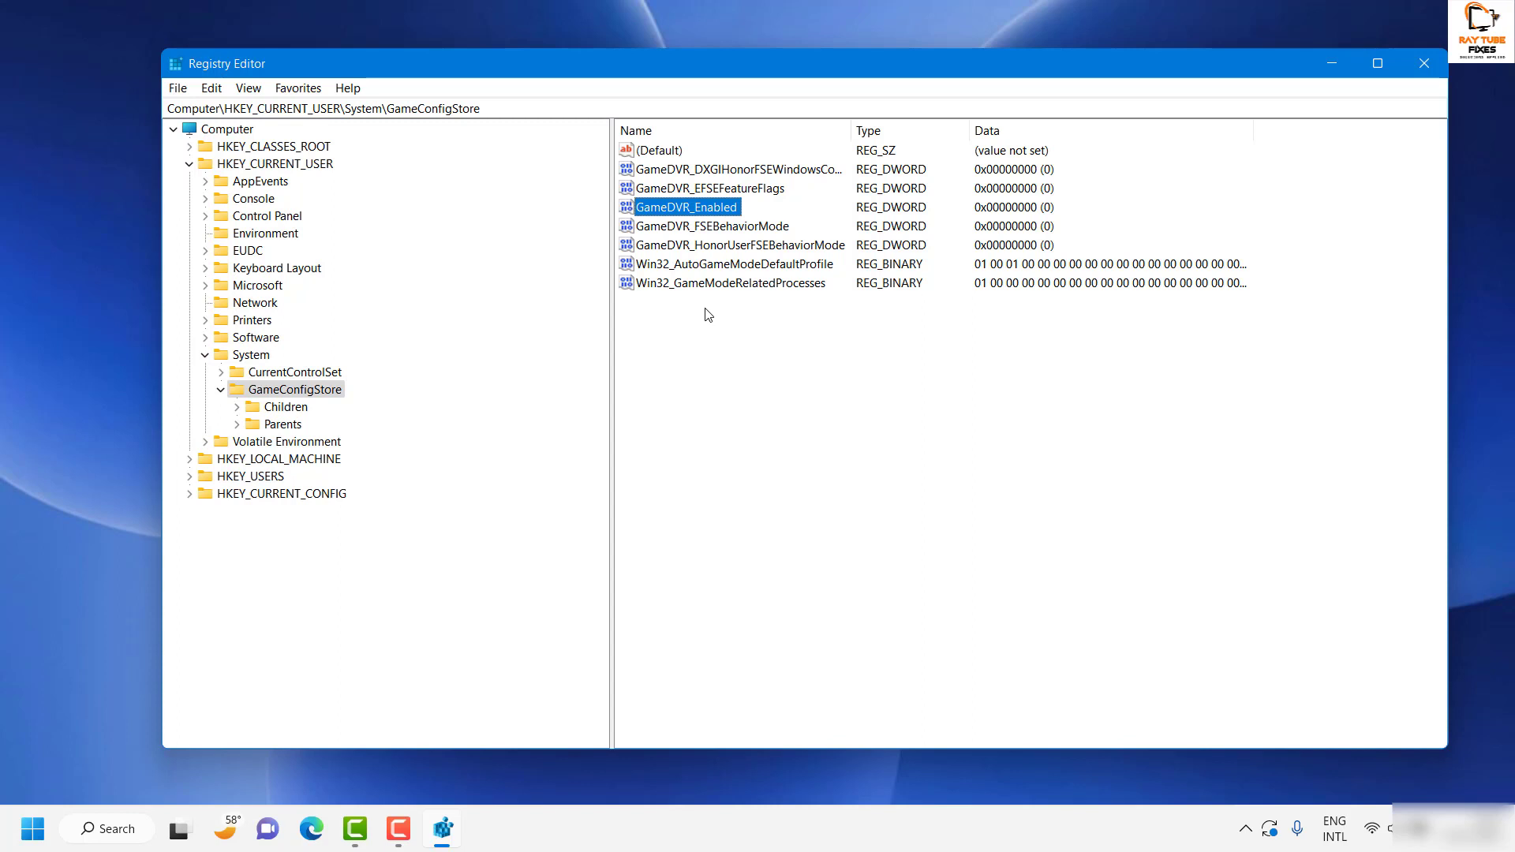
# - Change the GameDVR_EFSEFeatureFlags DWORD value data to 2
pyautogui.doubleClick(712, 189)
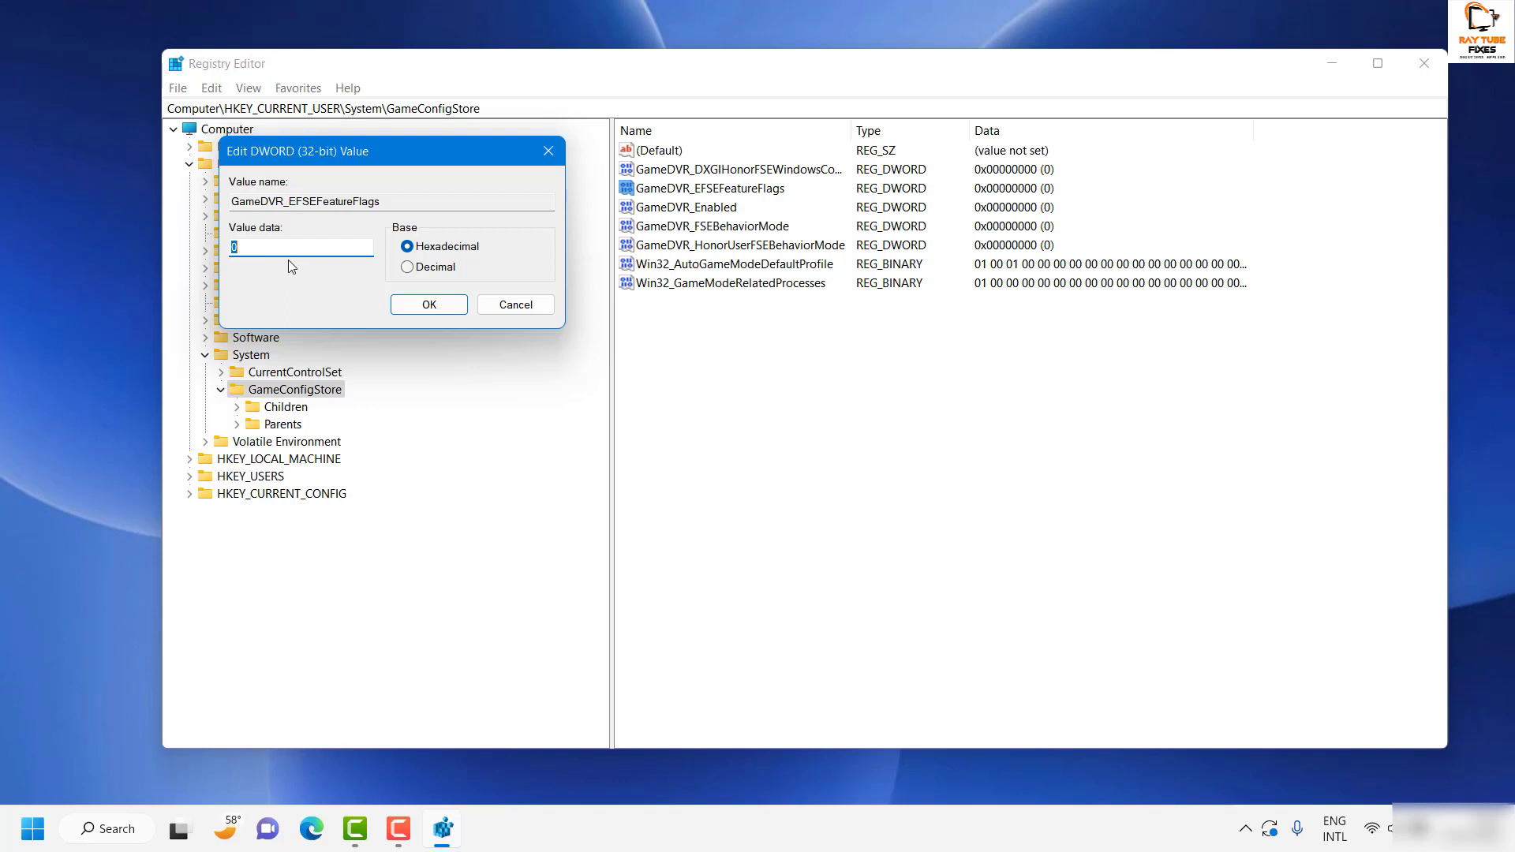
pyautogui.write('2')
pyautogui.click(454, 313)
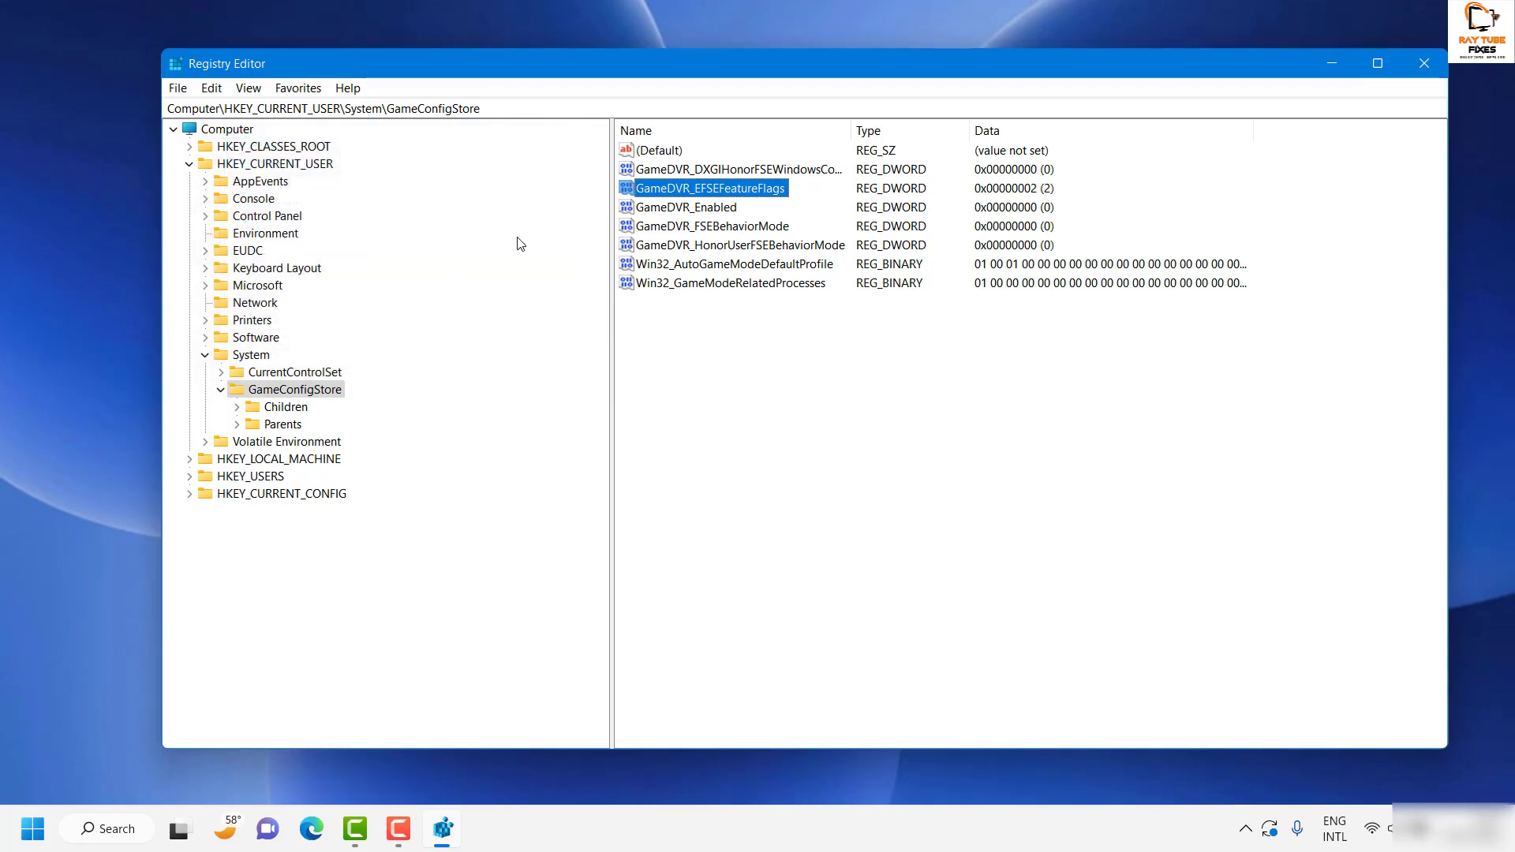
# - Collapse HKEY_CURRENT_USER and expand HKEY_LOCAL_MACHINE > SOFTWARE > Microsoft
pyautogui.click(190, 165)
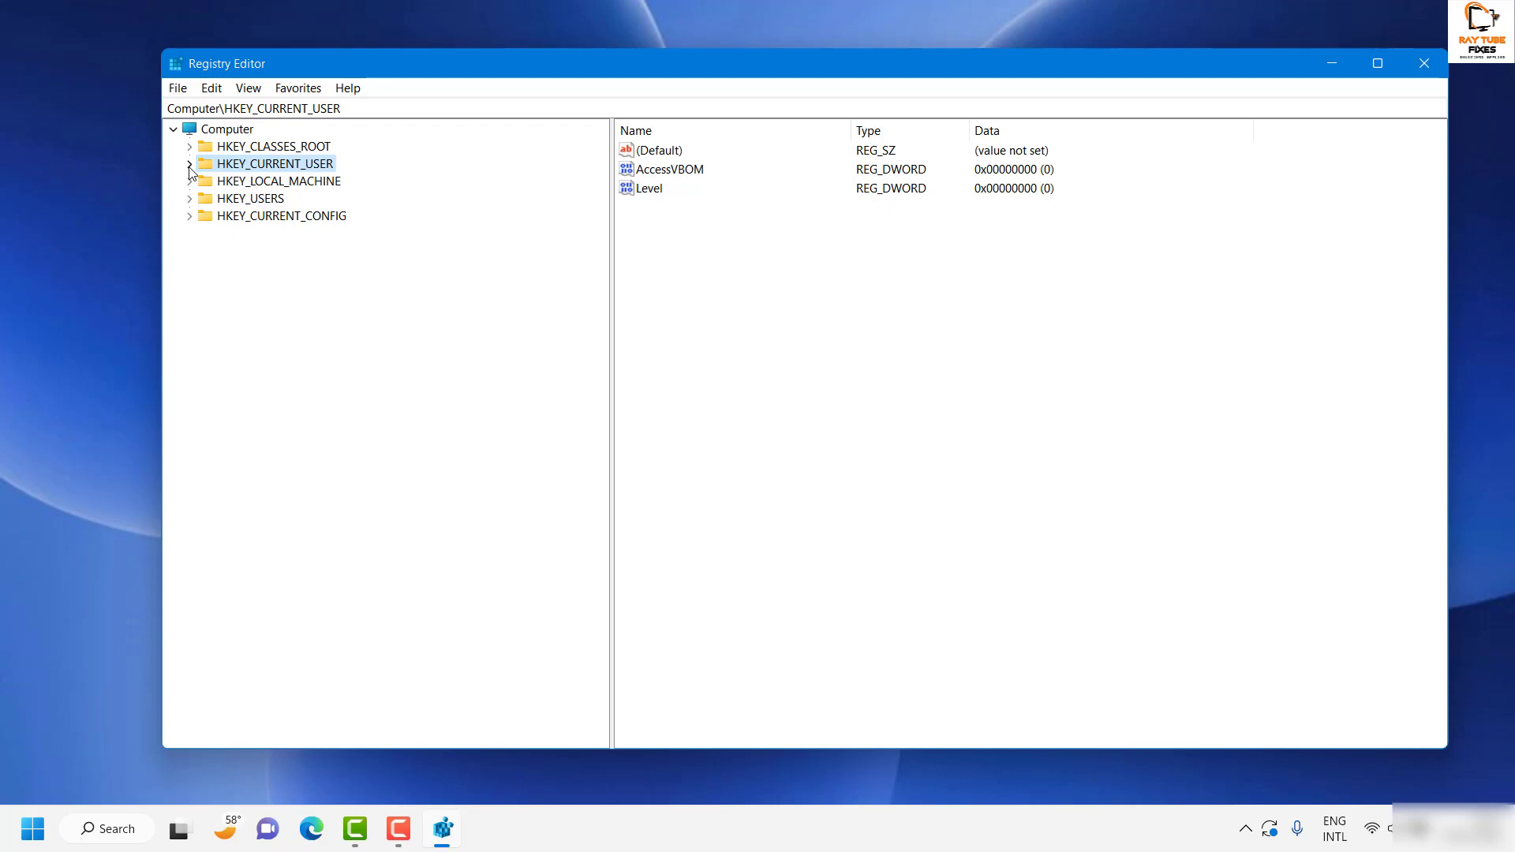
pyautogui.click(252, 184)
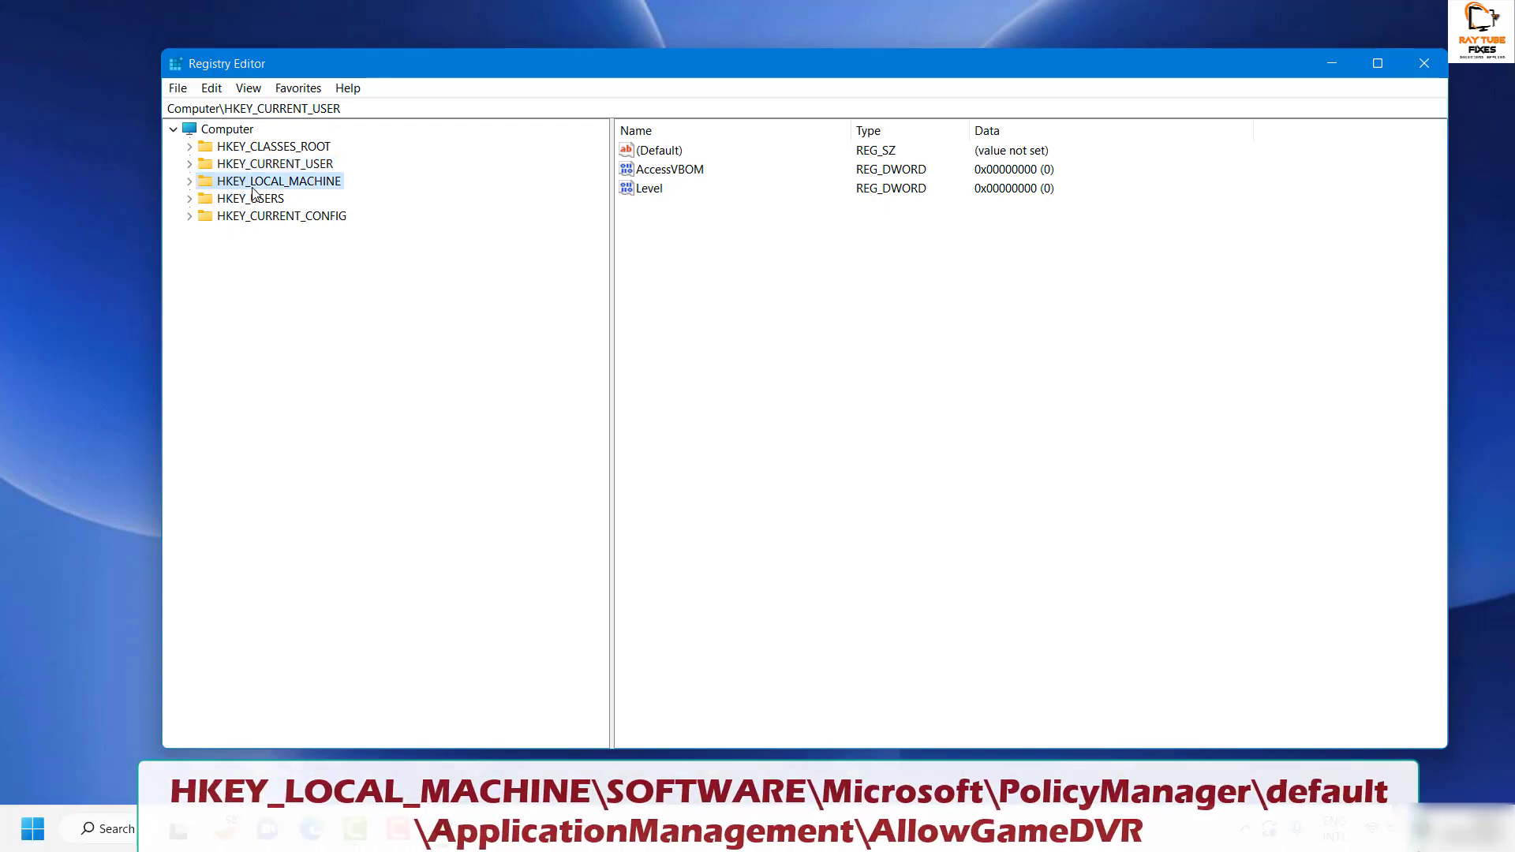
pyautogui.press('Right')
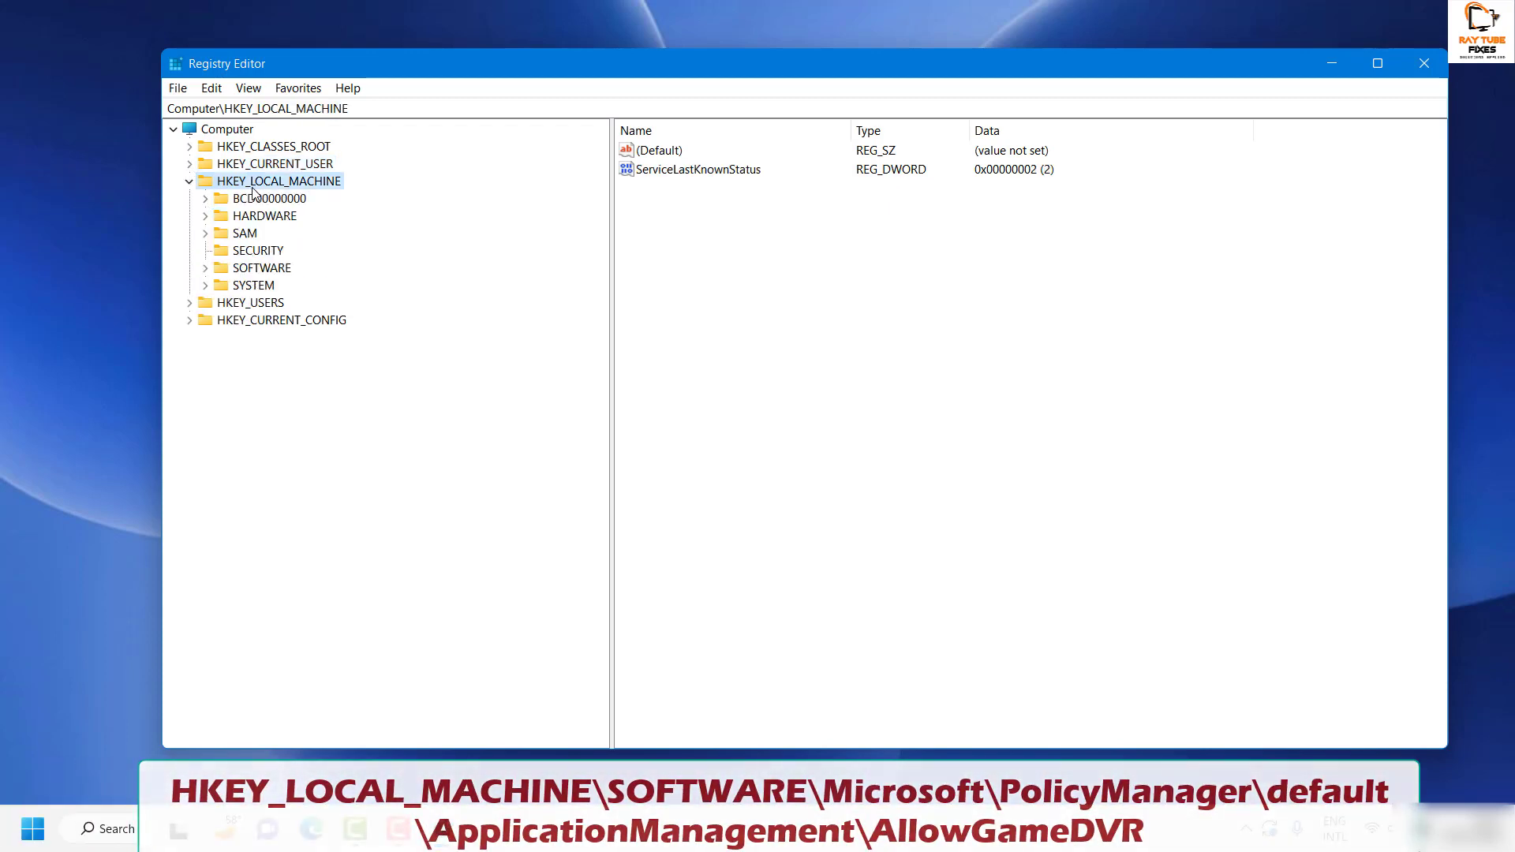
pyautogui.press('Down')
pyautogui.press('Down')
pyautogui.press('Down')
pyautogui.press('Down')
pyautogui.press('Down')
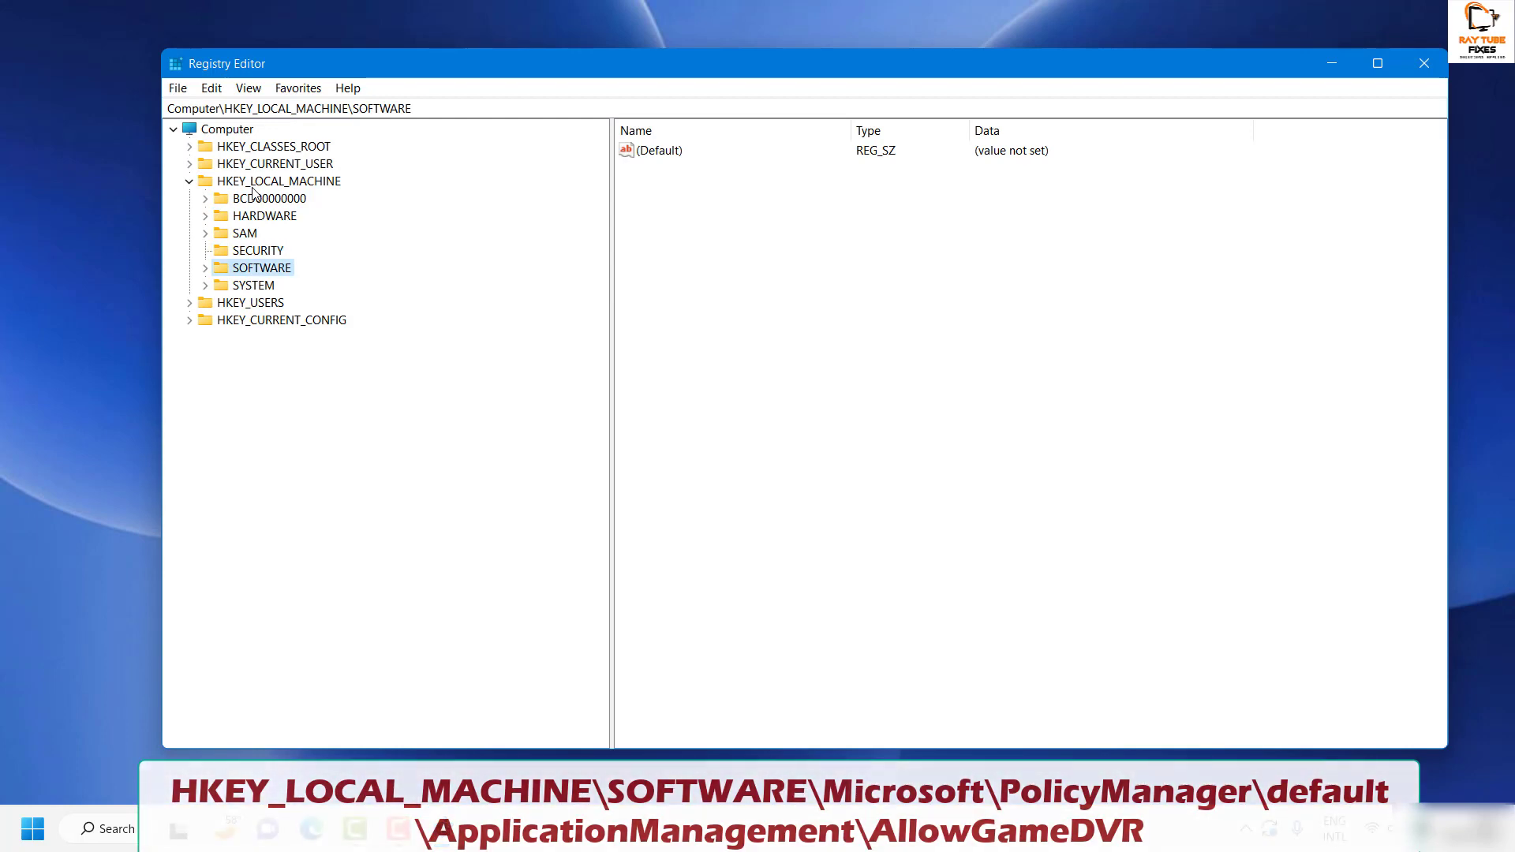
pyautogui.press('Right')
pyautogui.press('Down')
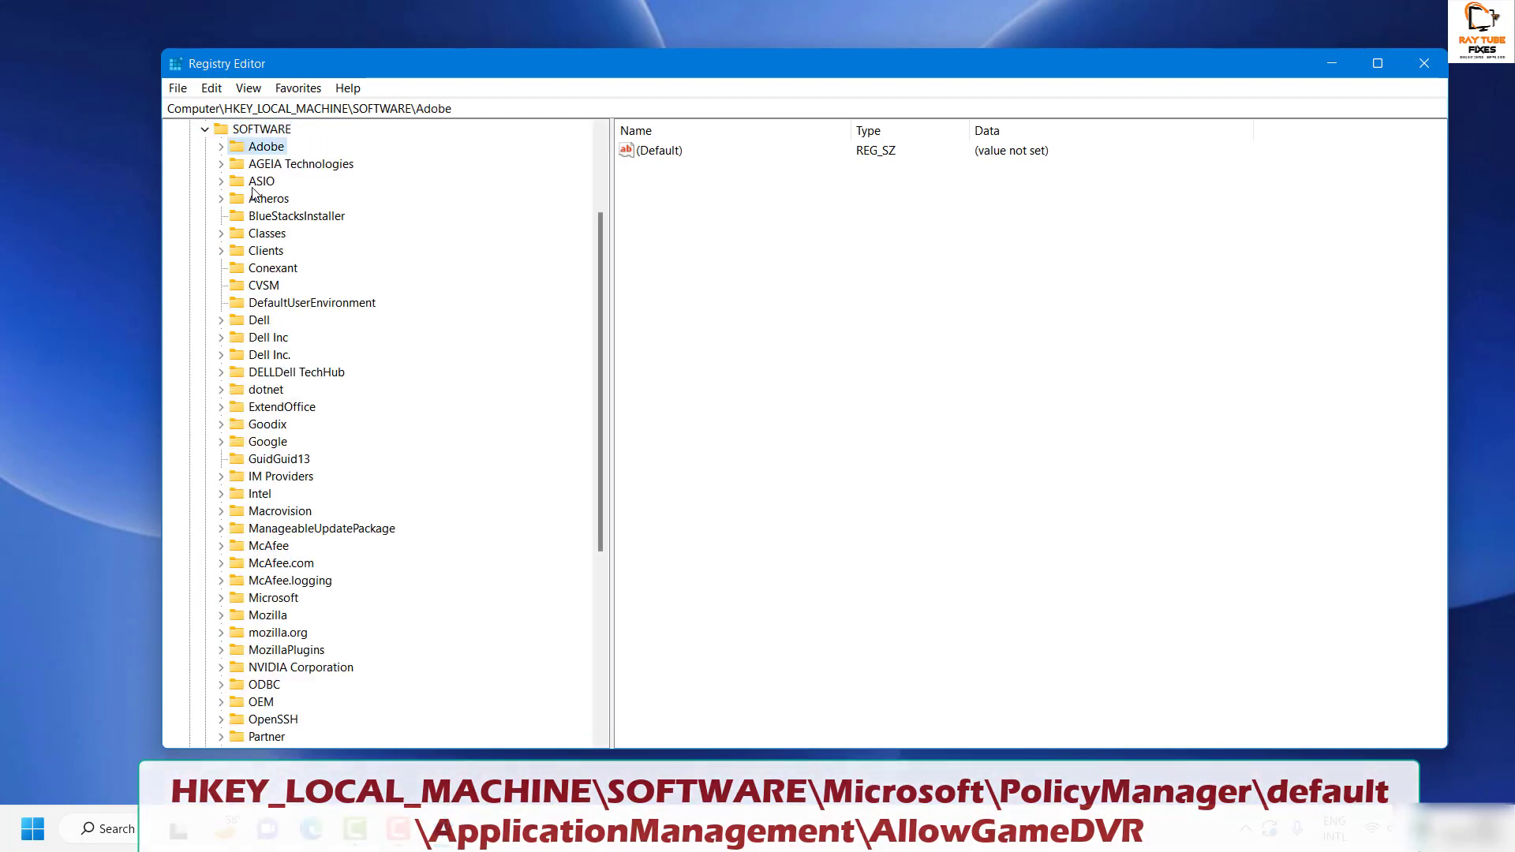
pyautogui.press('m')
pyautogui.press('i')
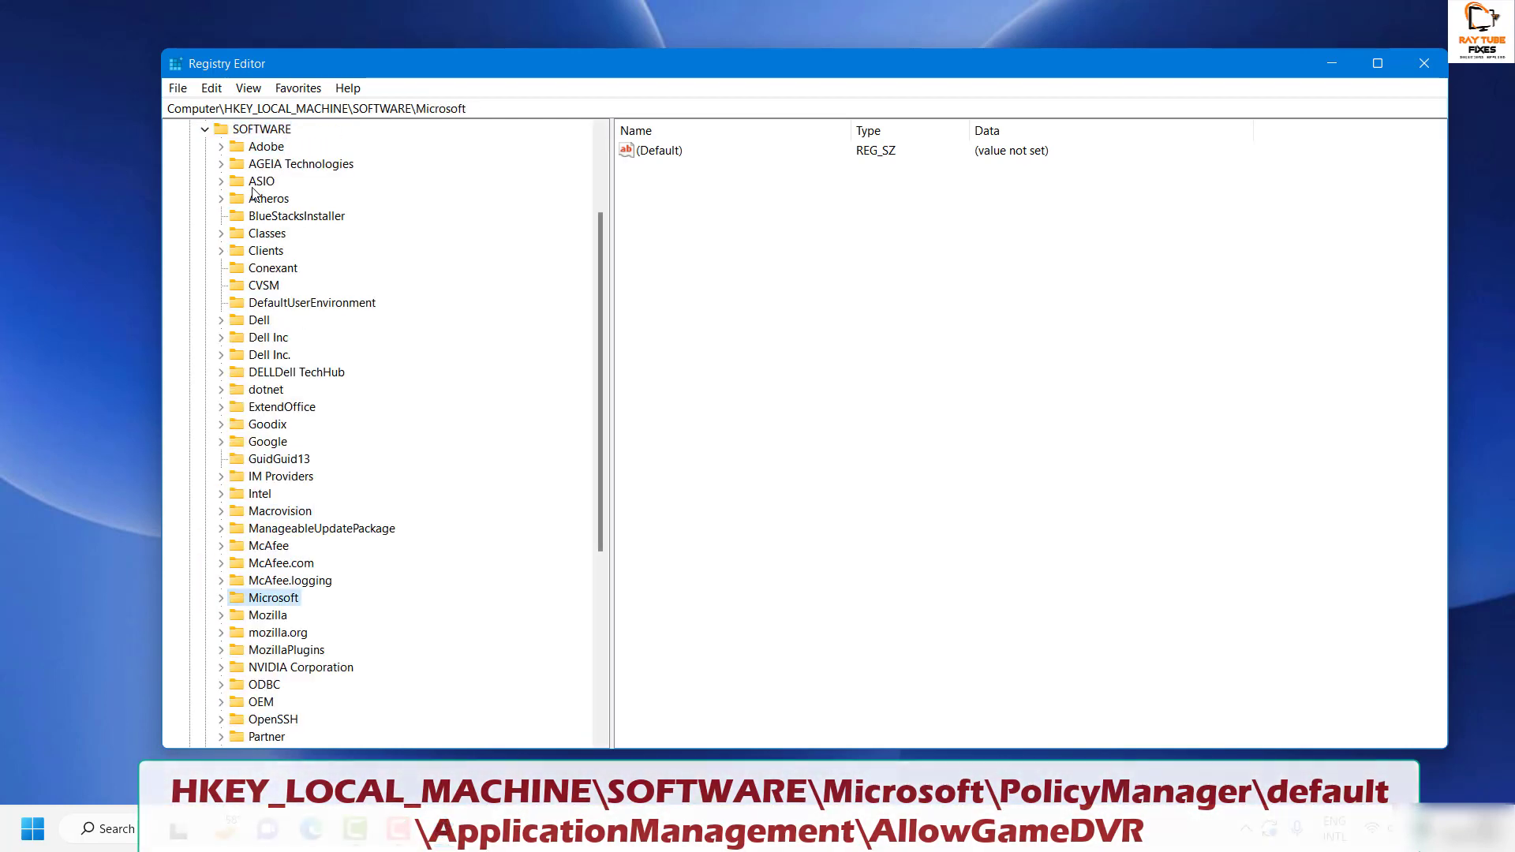
pyautogui.press('Right')
pyautogui.press('Down')
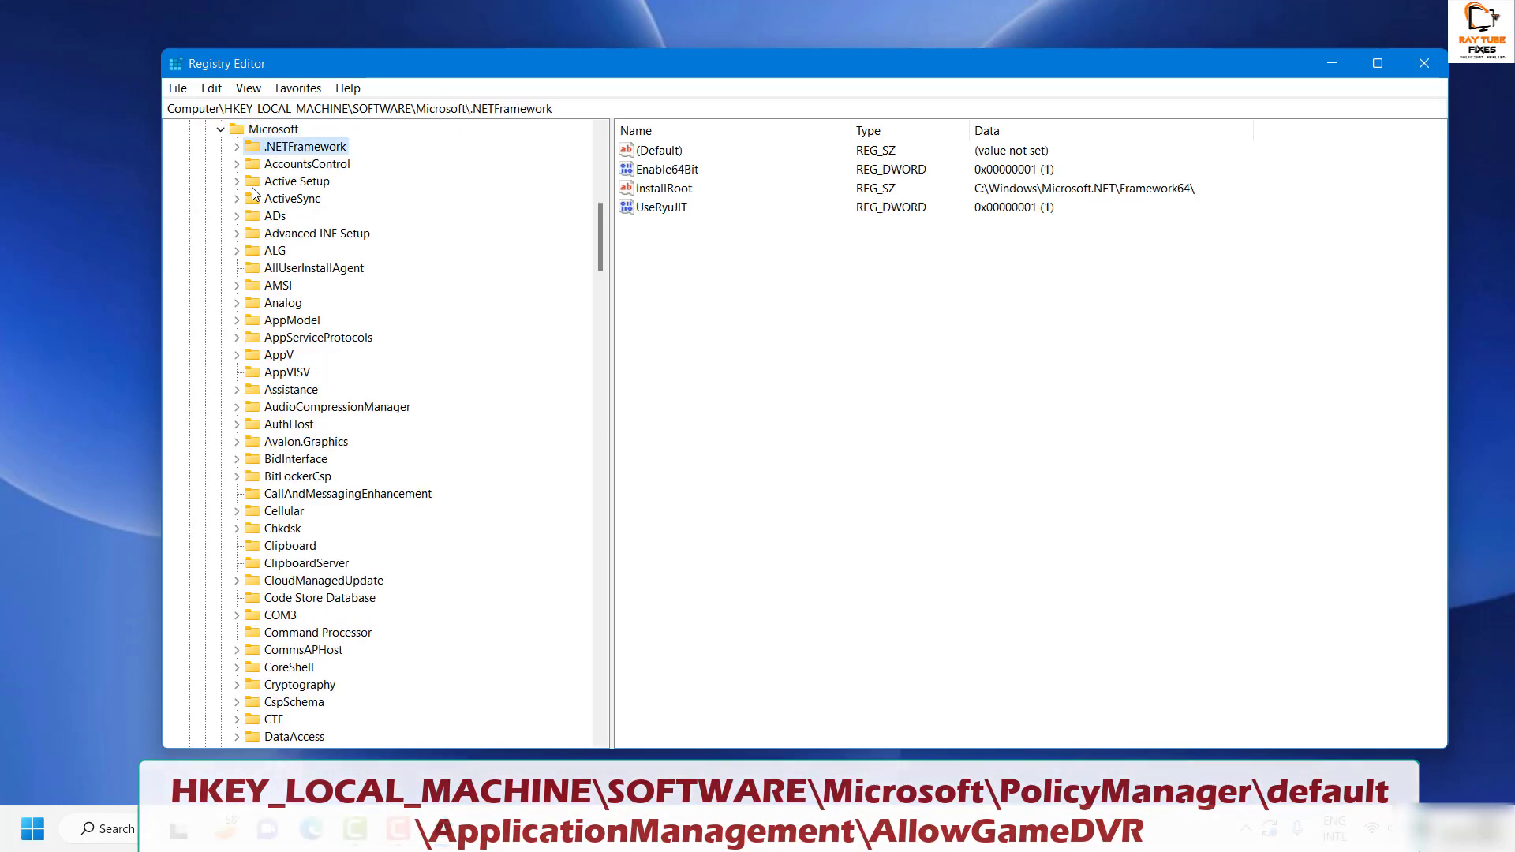
# - Drill into PolicyManager > default > ApplicationManagement and select AllowGameDVR
pyautogui.press('p')
pyautogui.press('p')
pyautogui.press('o')
pyautogui.press('l')
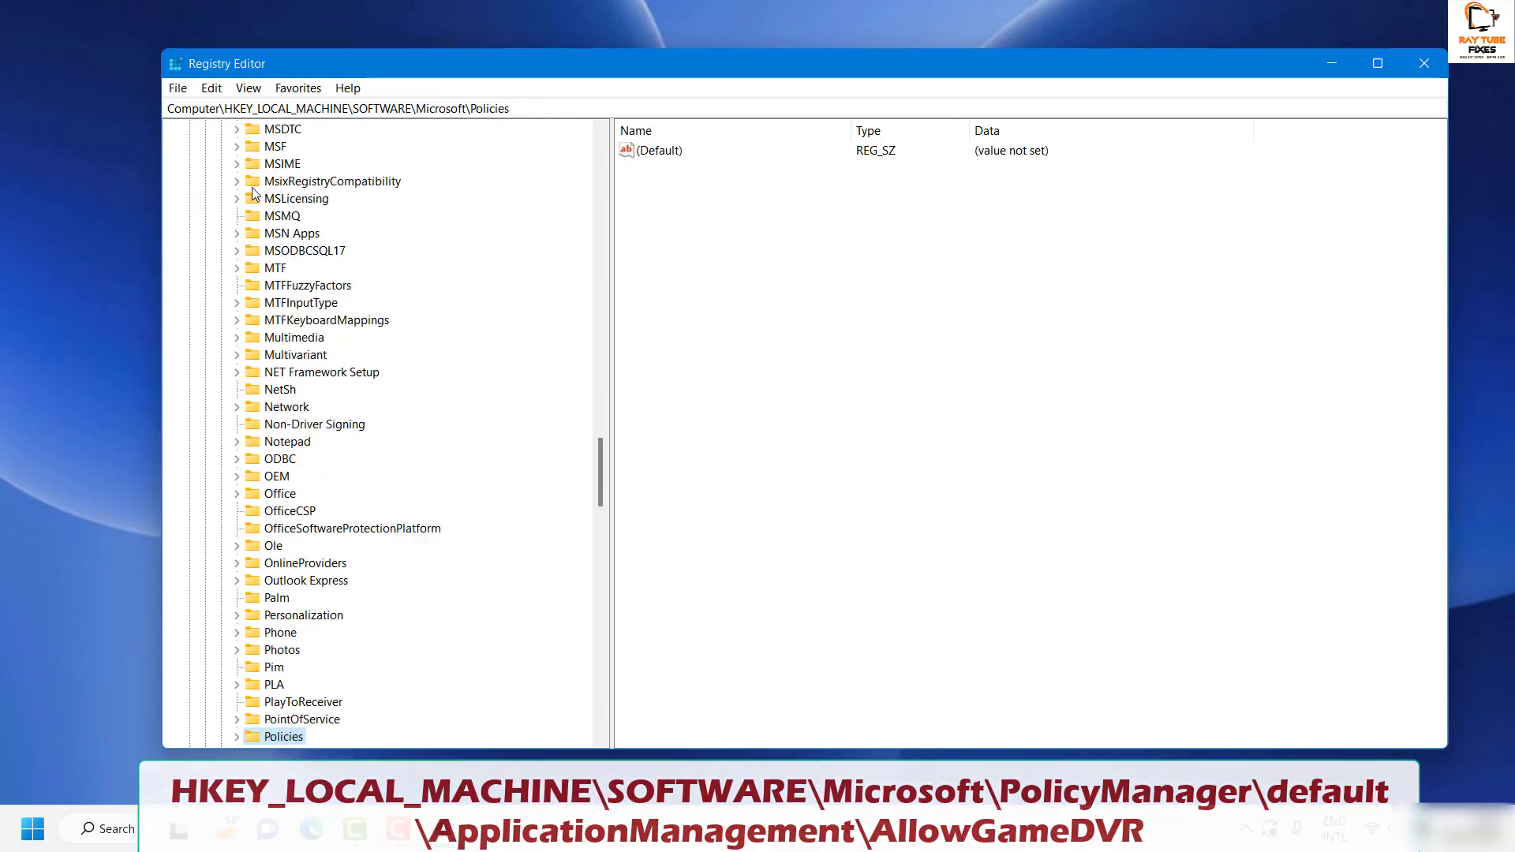
pyautogui.press('Down')
pyautogui.press('Right')
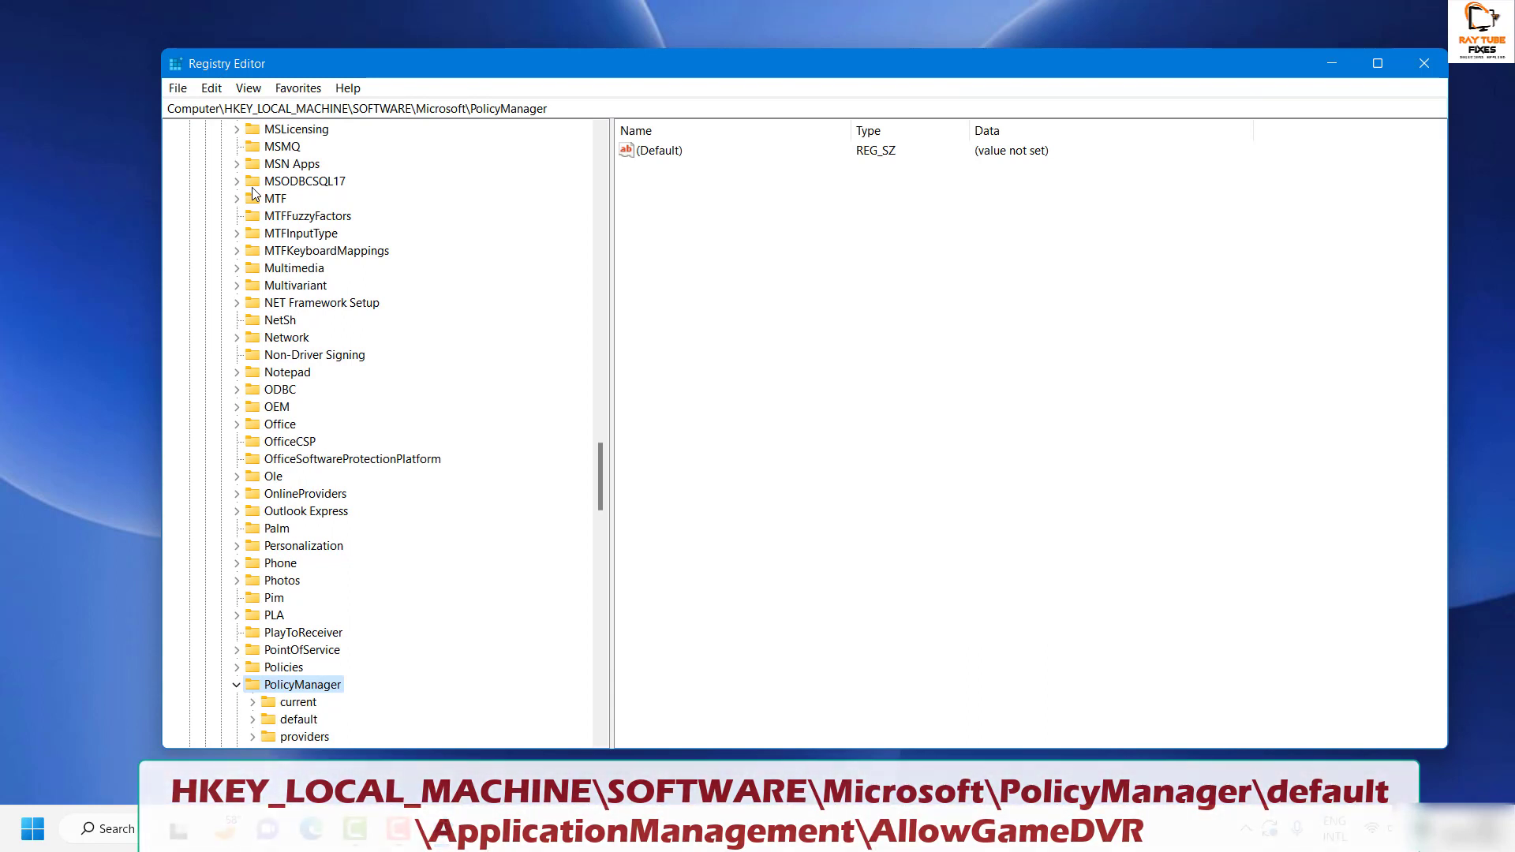
pyautogui.press('Down')
pyautogui.press('Down')
pyautogui.press('Right')
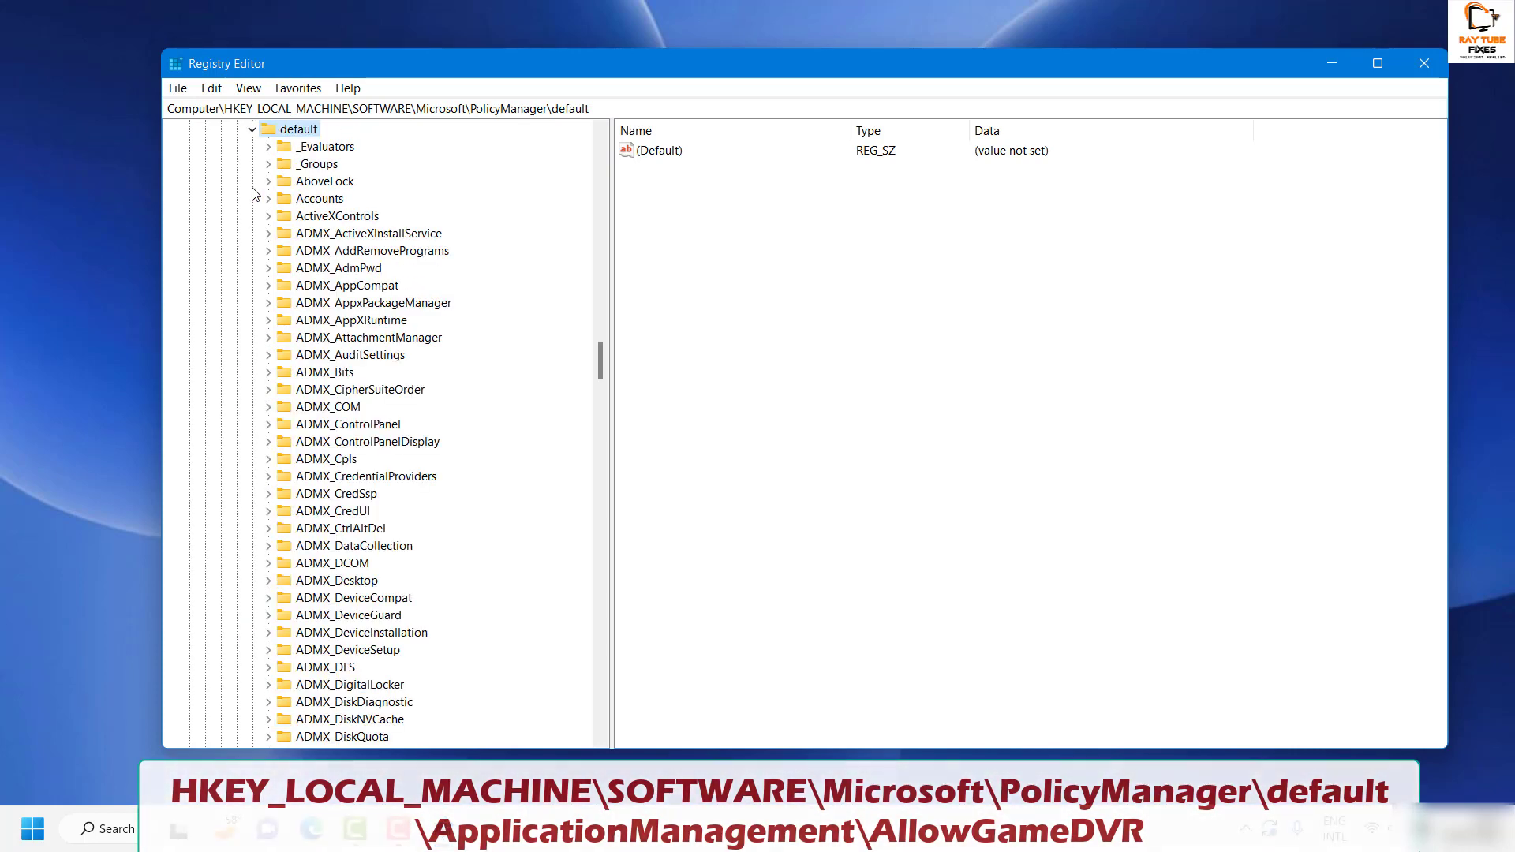
pyautogui.press('Down')
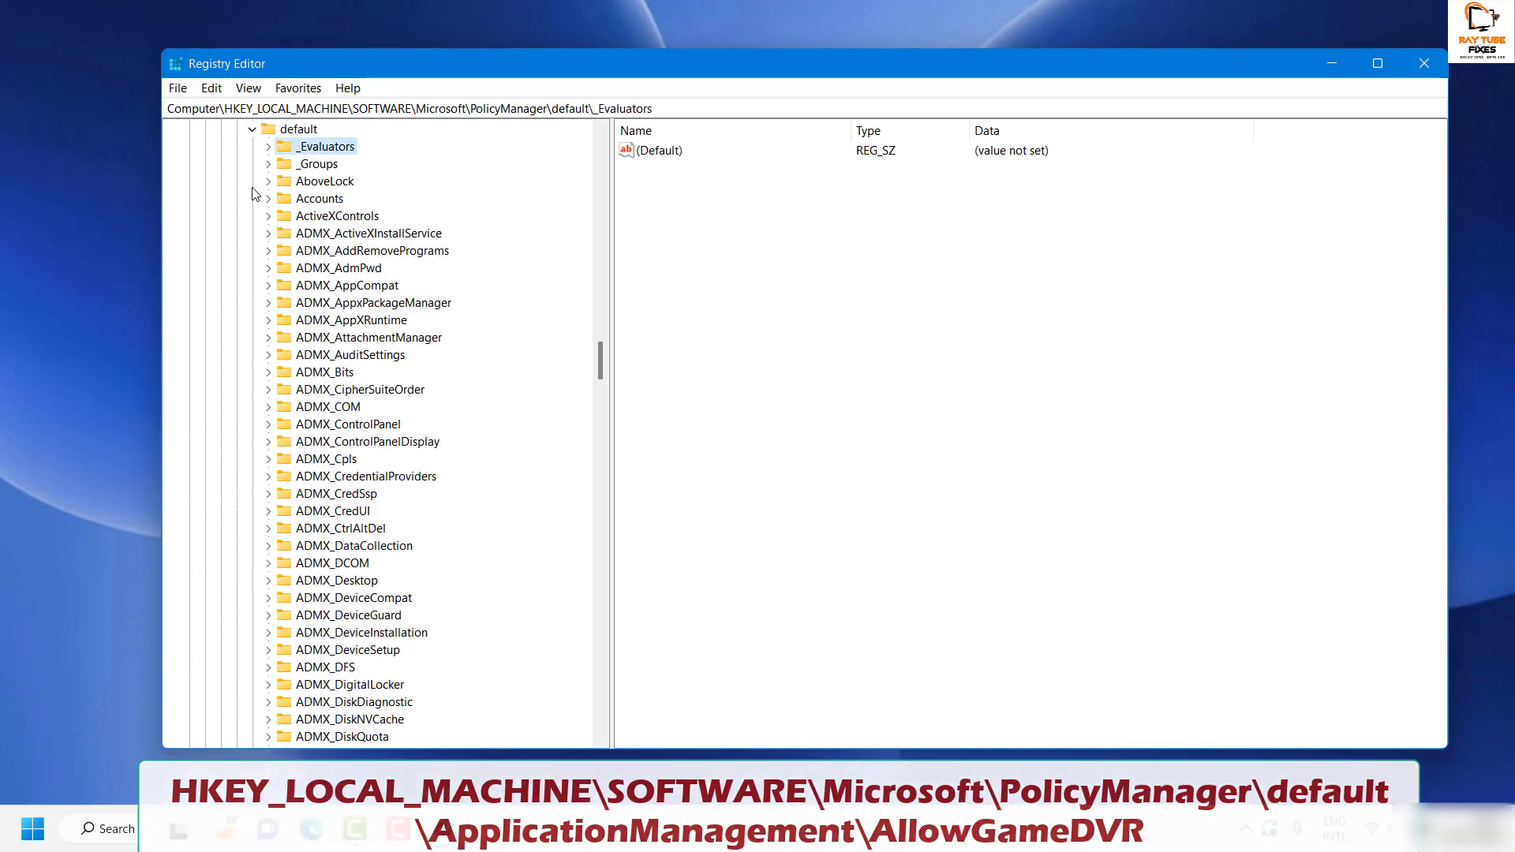
pyautogui.write('ap')
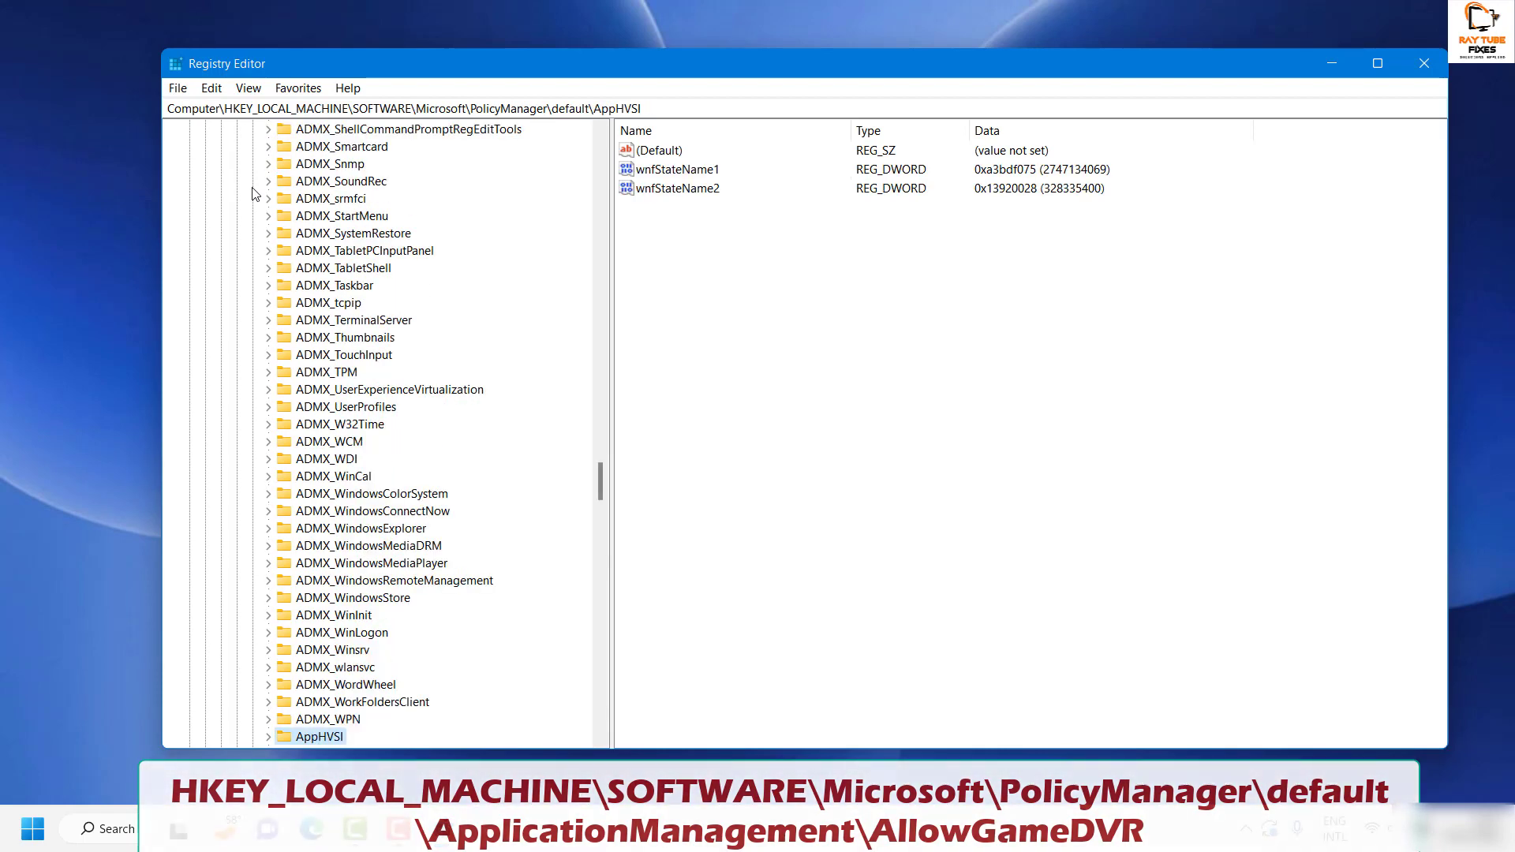
pyautogui.press('Left')
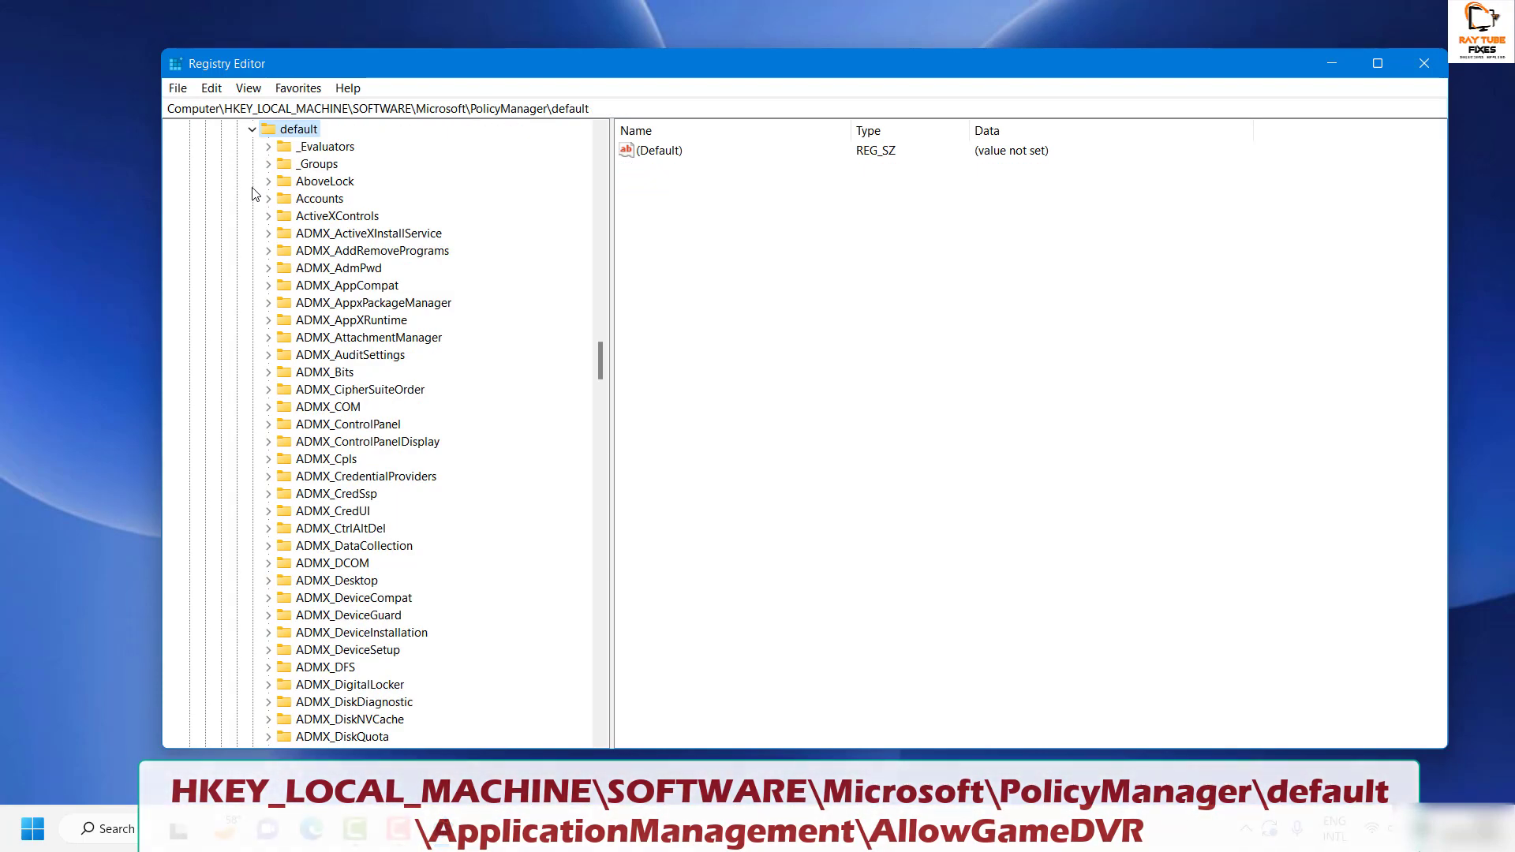
pyautogui.press('Down')
pyautogui.press('Down')
pyautogui.press('Down')
pyautogui.press('Down')
pyautogui.press('Down')
pyautogui.press('Down')
pyautogui.press('Down')
pyautogui.press('Down')
pyautogui.press('Down')
pyautogui.press('Down')
pyautogui.press('Down')
pyautogui.press('Down')
pyautogui.press('Down')
pyautogui.press('Down')
pyautogui.press('Down')
pyautogui.press('Down')
pyautogui.press('Down')
pyautogui.press('Down')
pyautogui.press('Down')
pyautogui.press('Down')
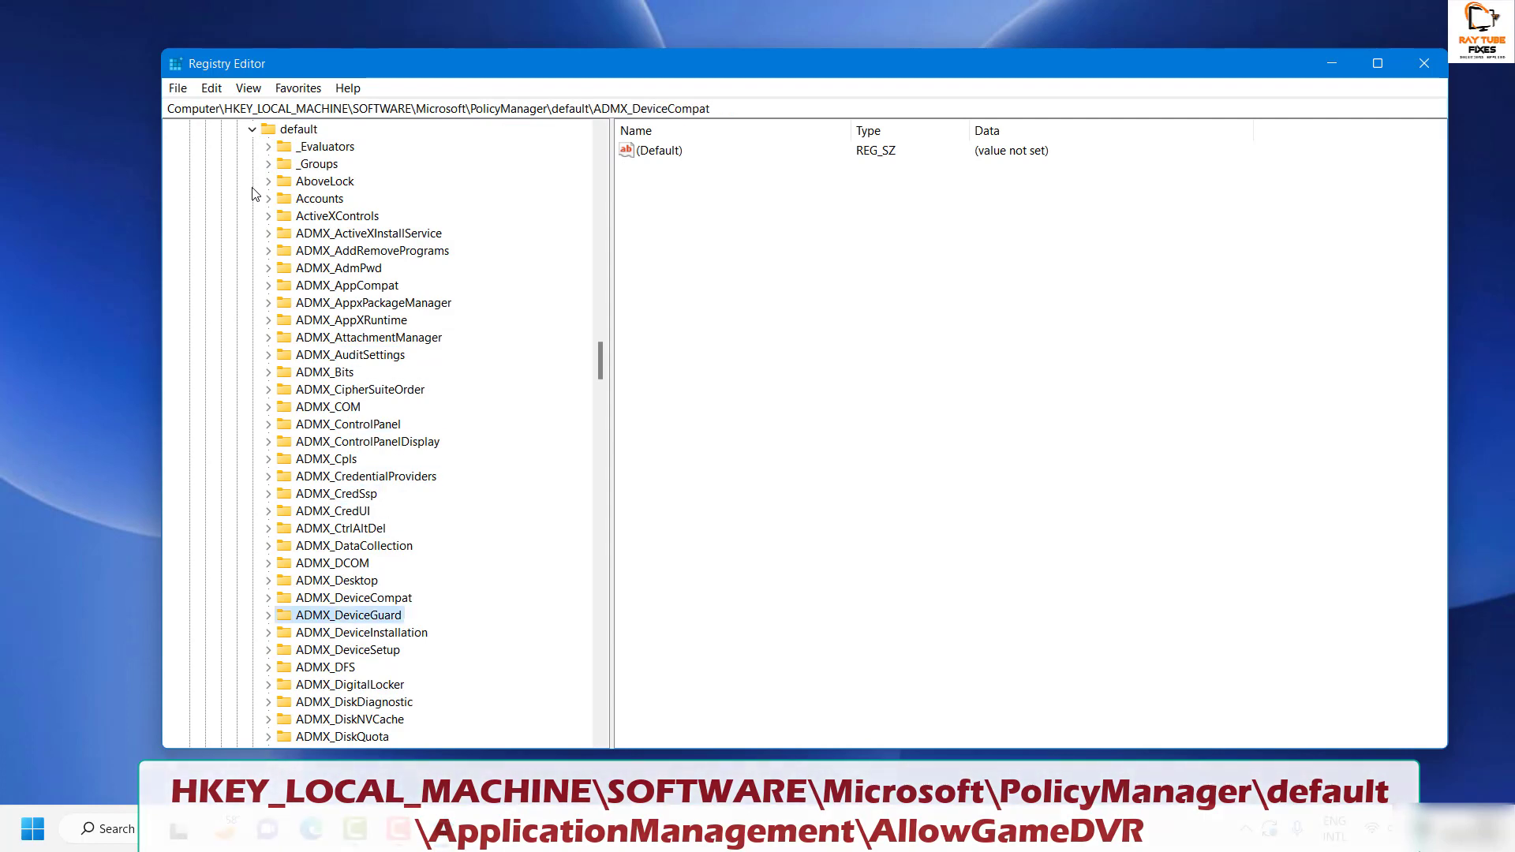
pyautogui.press('Down')
pyautogui.press('Down')
pyautogui.press('Down')
pyautogui.press('Down')
pyautogui.press('Down')
pyautogui.press('Down')
pyautogui.press('Down')
pyautogui.press('Down')
pyautogui.press('Down')
pyautogui.press('Down')
pyautogui.press('Down')
pyautogui.press('Down')
pyautogui.press('Down')
pyautogui.press('Down')
pyautogui.press('Down')
pyautogui.press('Down')
pyautogui.press('Down')
pyautogui.press('Down')
pyautogui.press('Down')
pyautogui.press('Down')
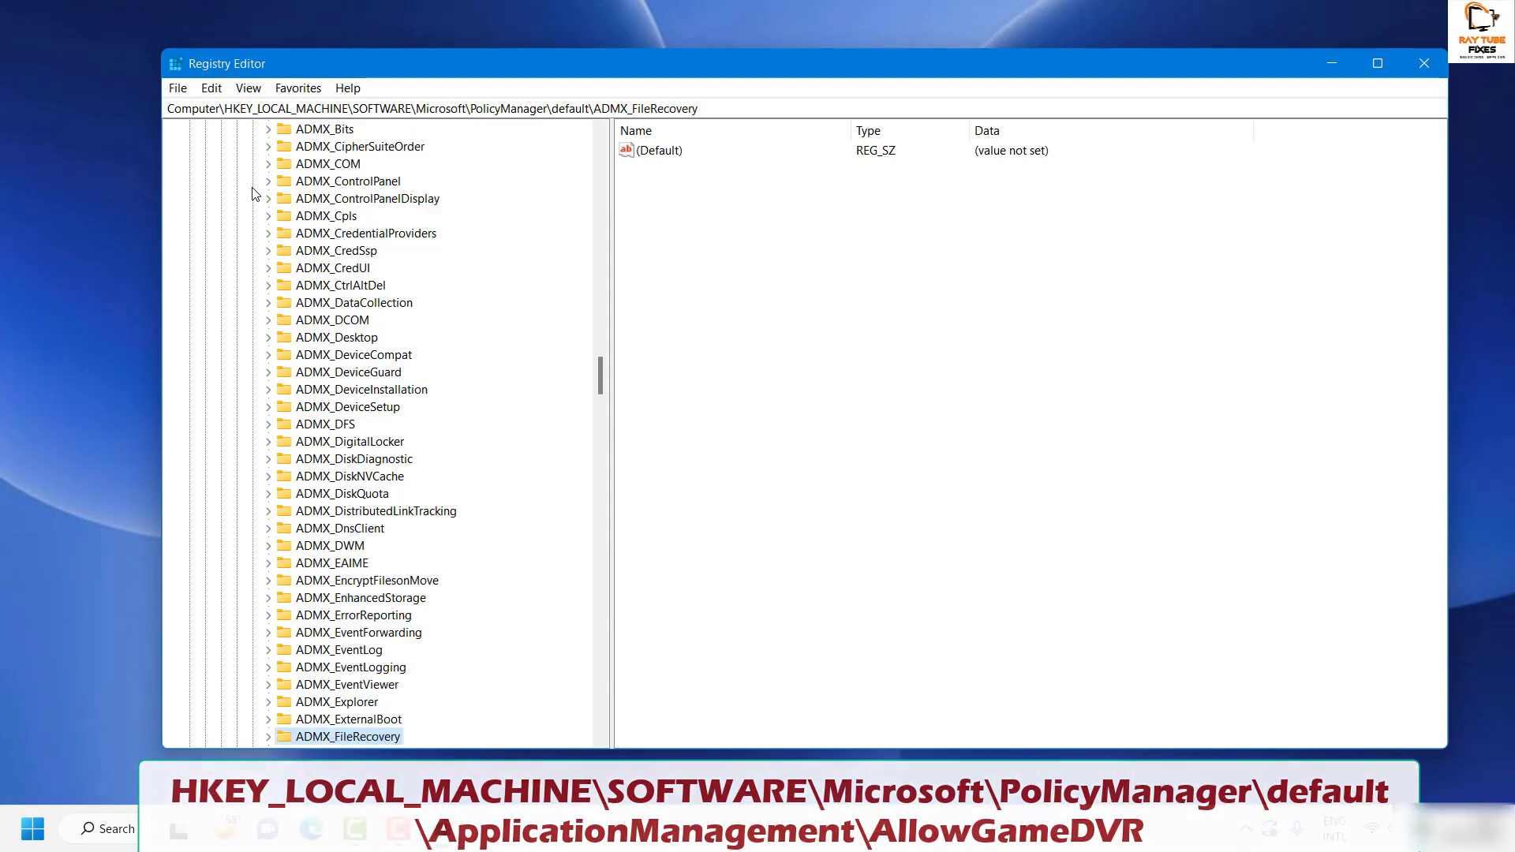
pyautogui.scroll(-20, 254, 193)
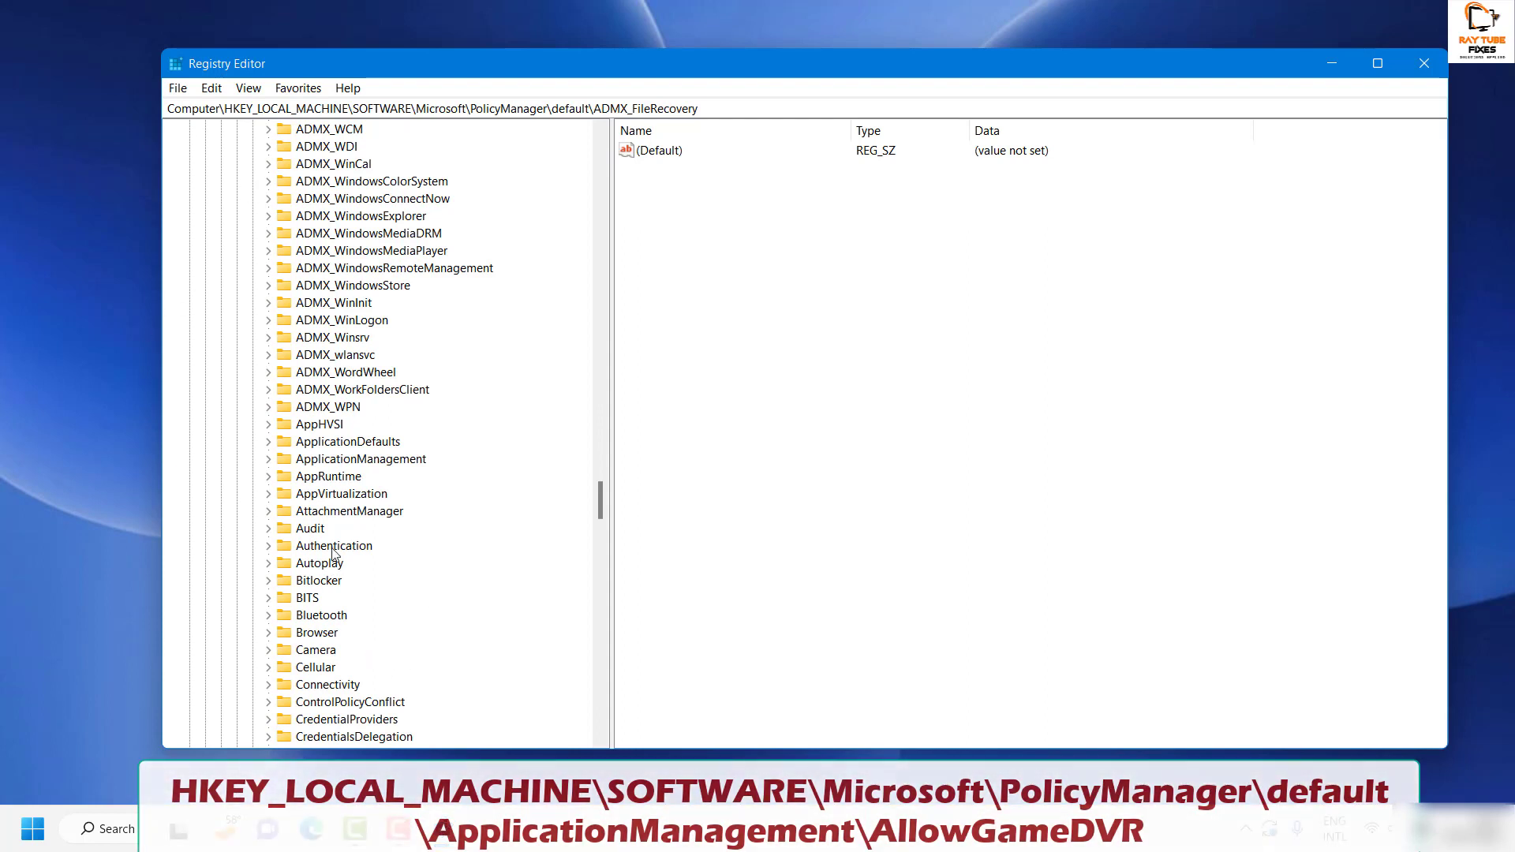
pyautogui.click(334, 515)
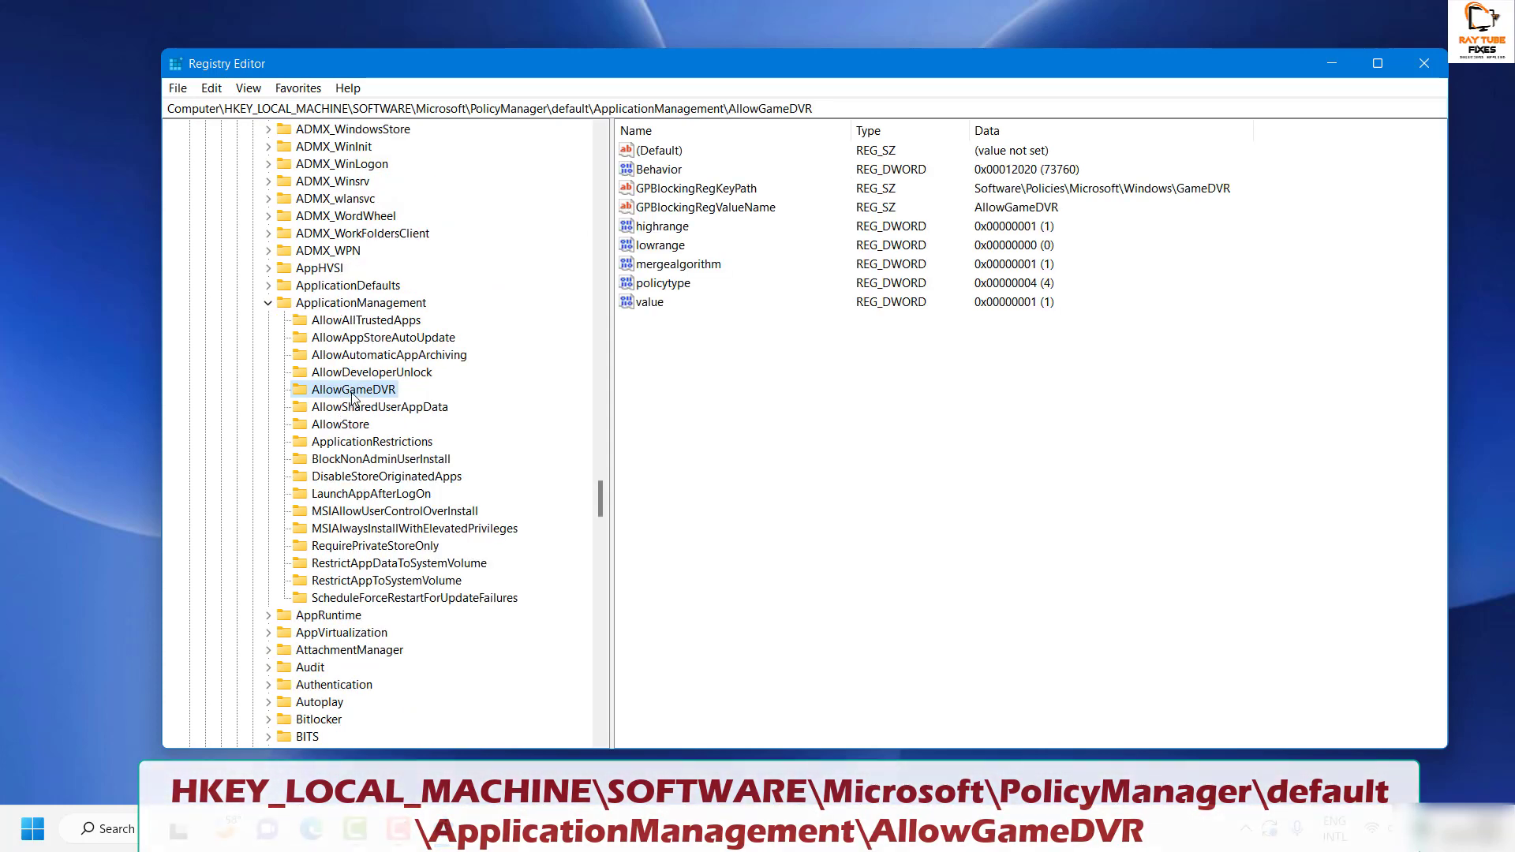
# - Change AllowGameDVR's 'value' DWORD from 1 to 0
pyautogui.doubleClick(654, 308)
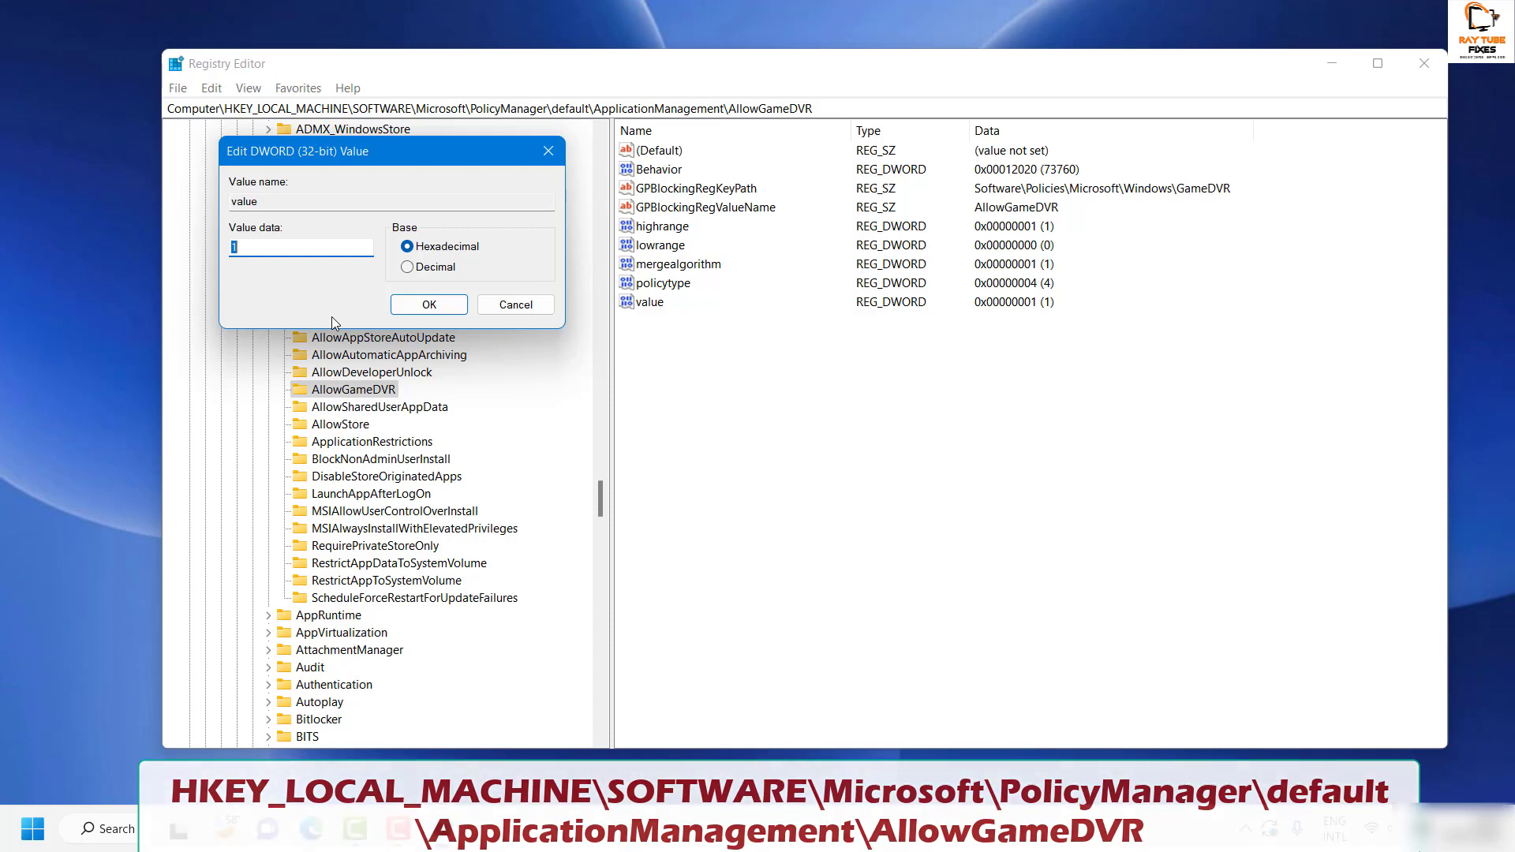
pyautogui.write('0')
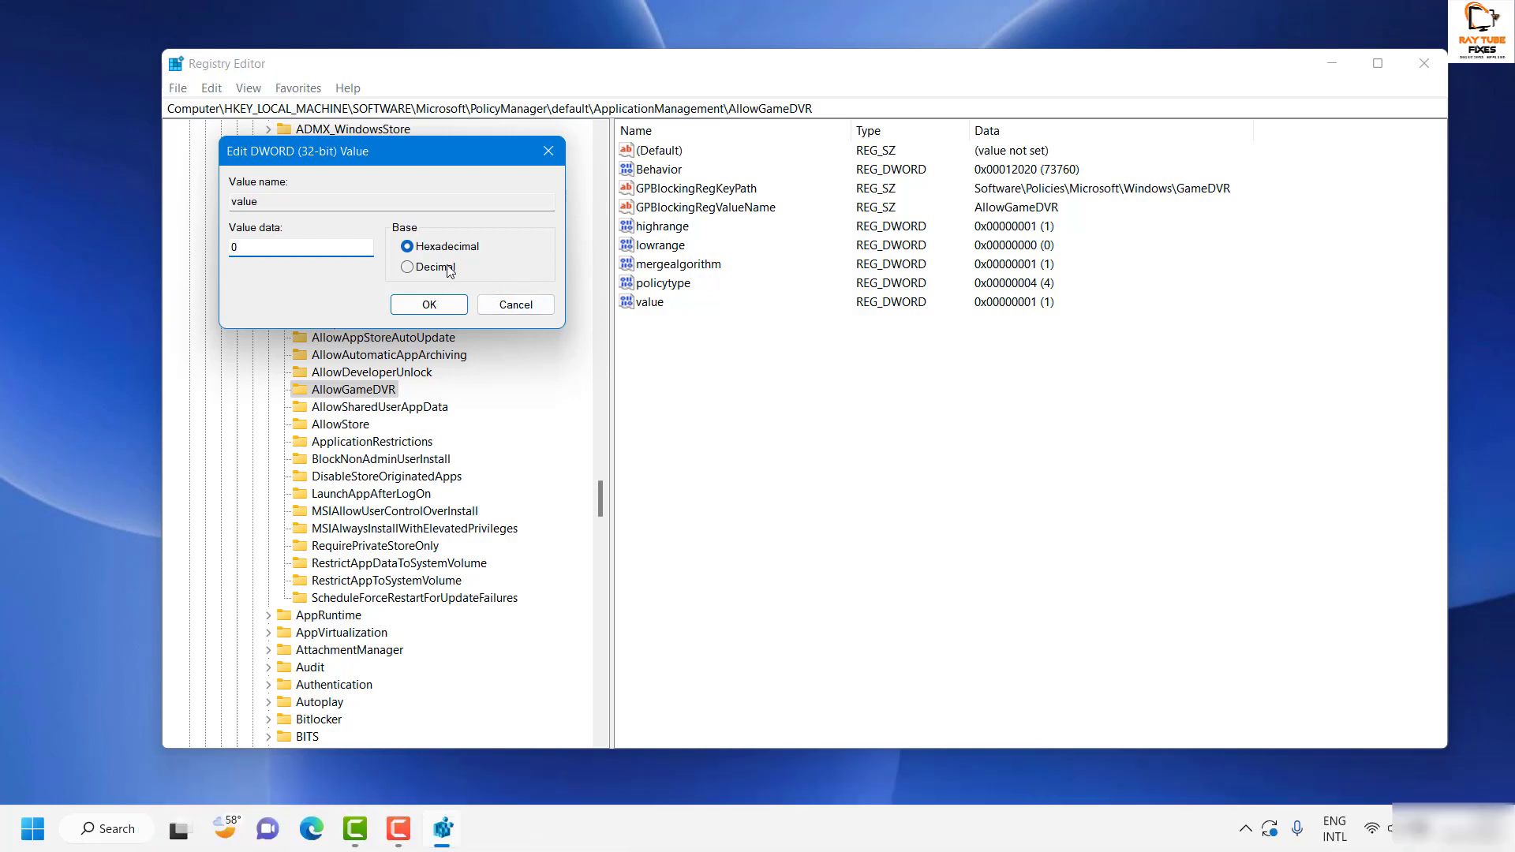
pyautogui.click(429, 305)
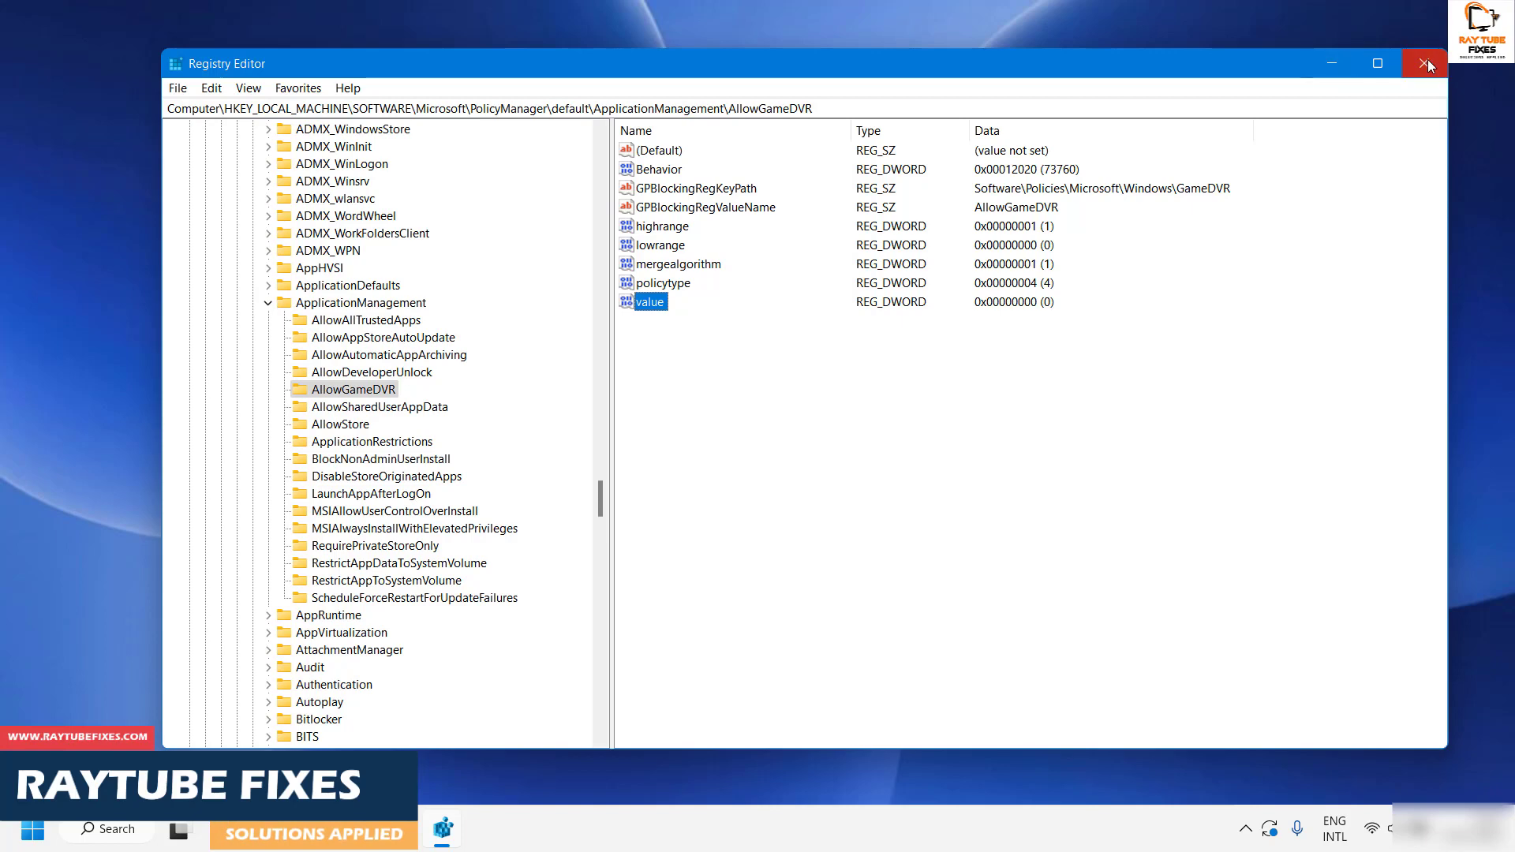
# - Minimize Registry Editor to leave only the desktop visible
pyautogui.click(1332, 64)
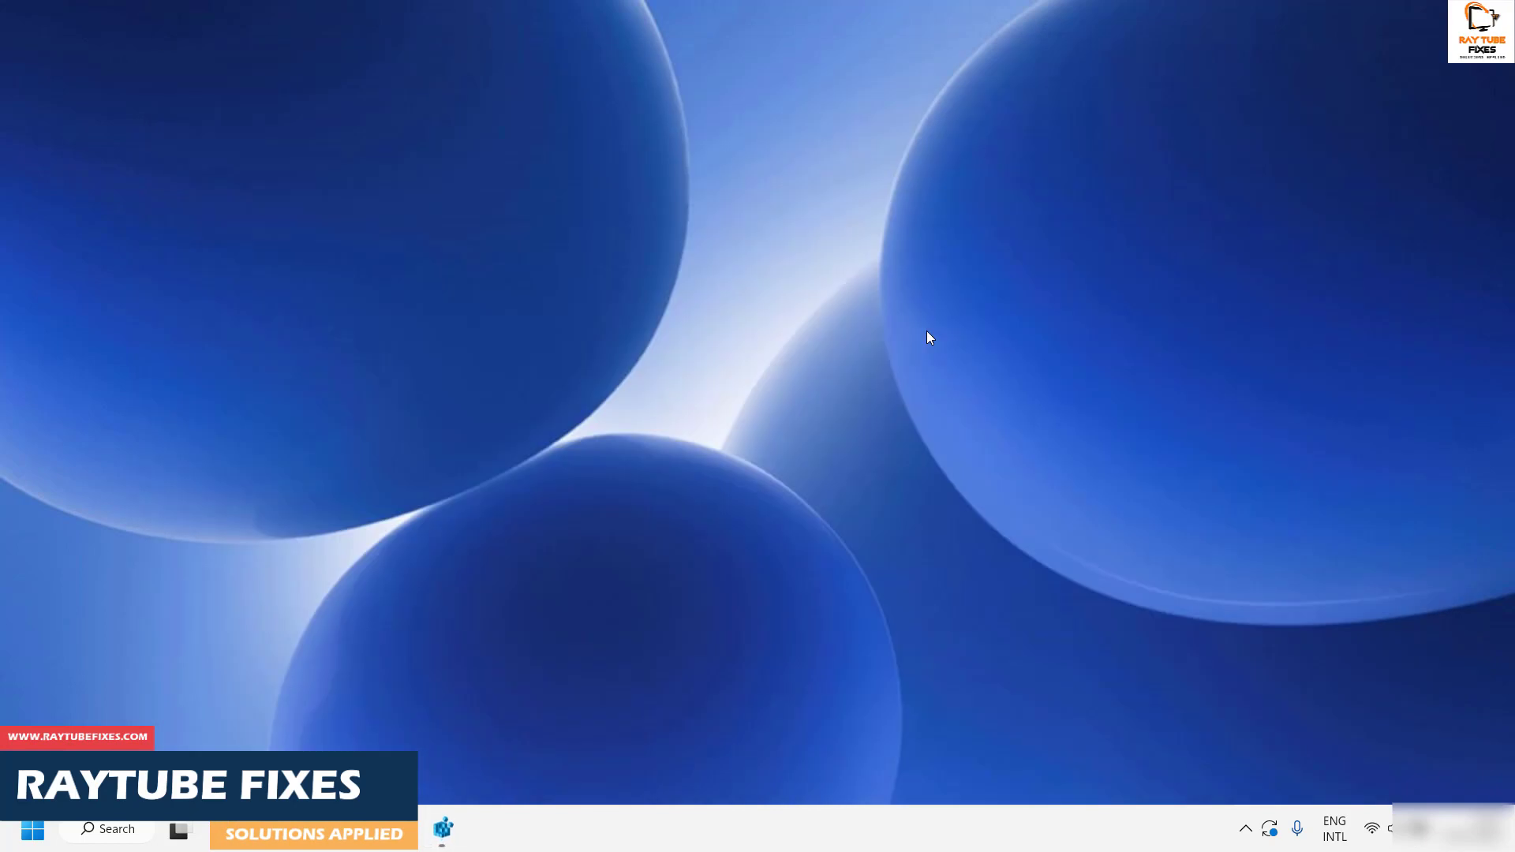